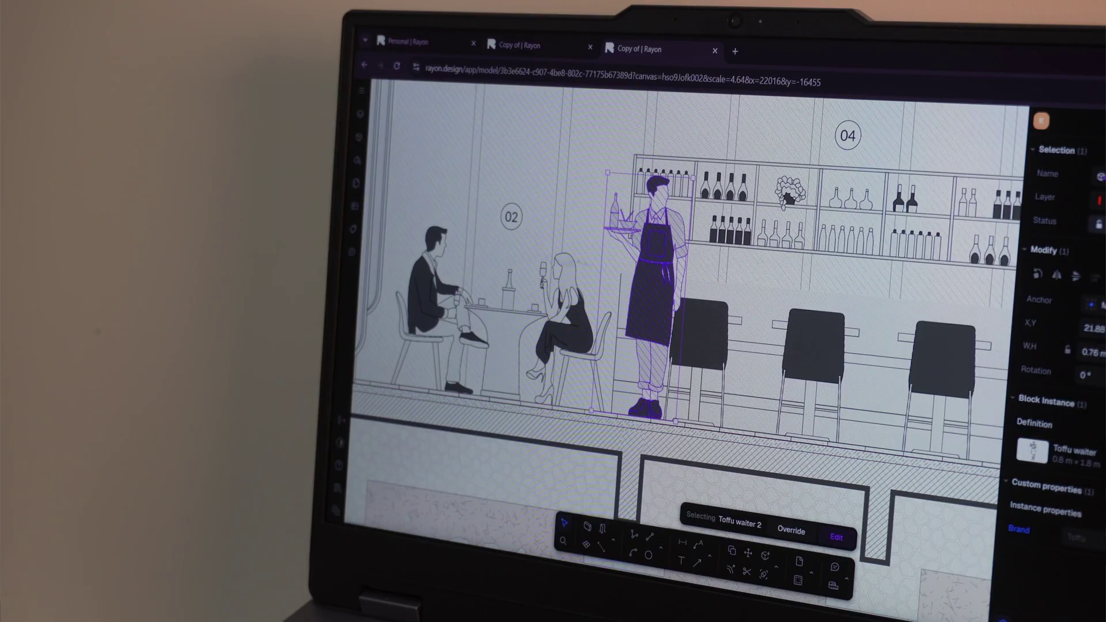
Zoom and pan around the sample restaurant section drawing toward the kitchen area.
scroll(533, 249, down, 5)
middle_drag(846, 310, 647, 296)
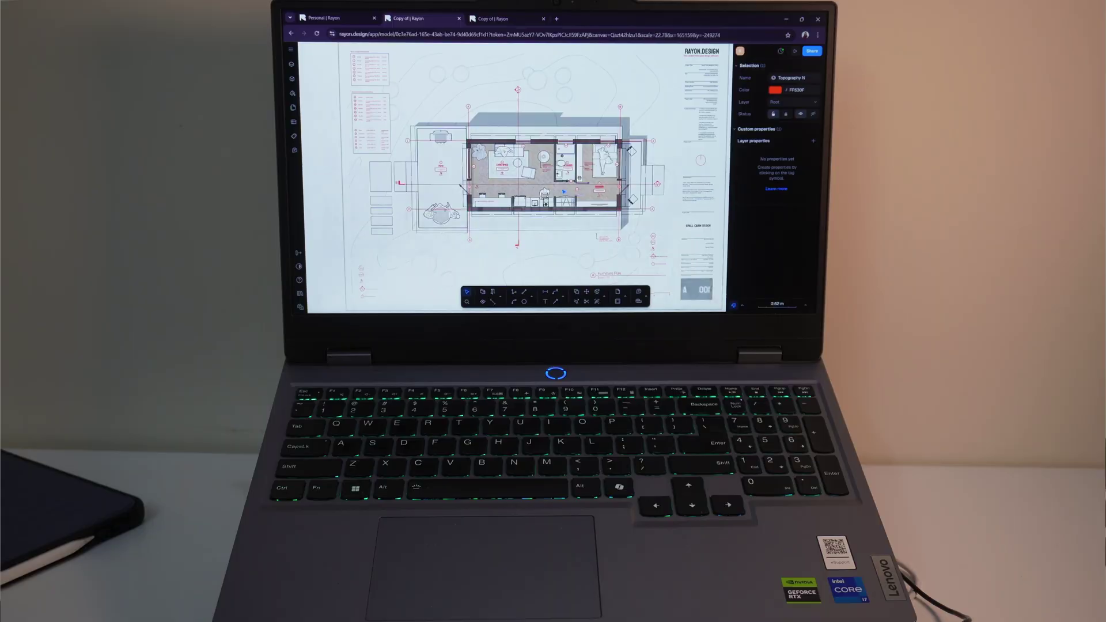
scroll(564, 192, up, 5)
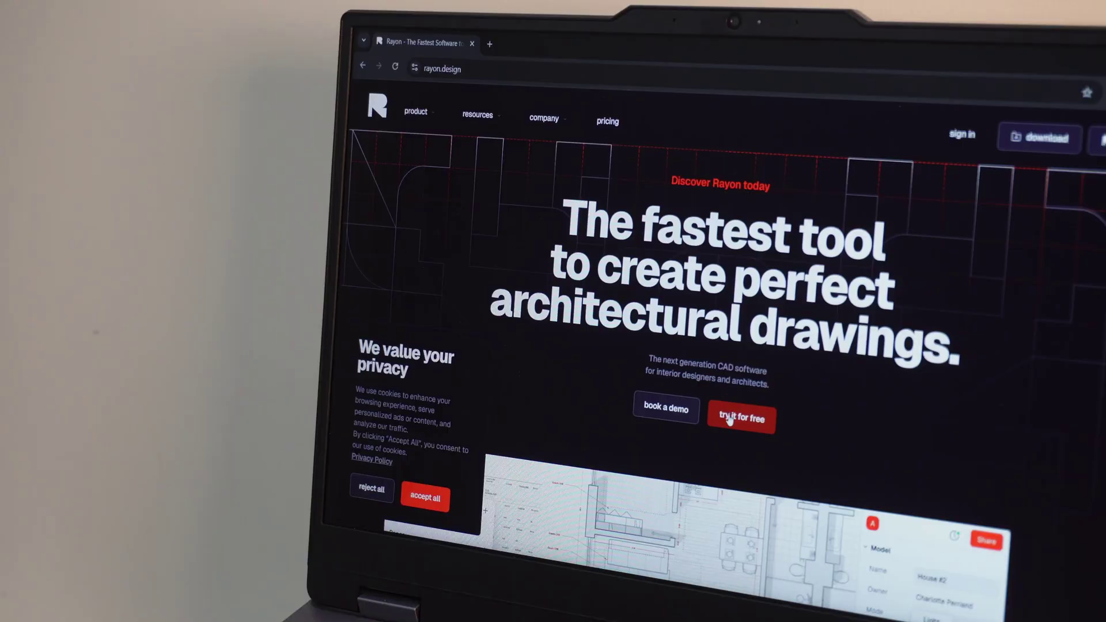
Open the free account signup page and start entering the account name.
click(499, 247)
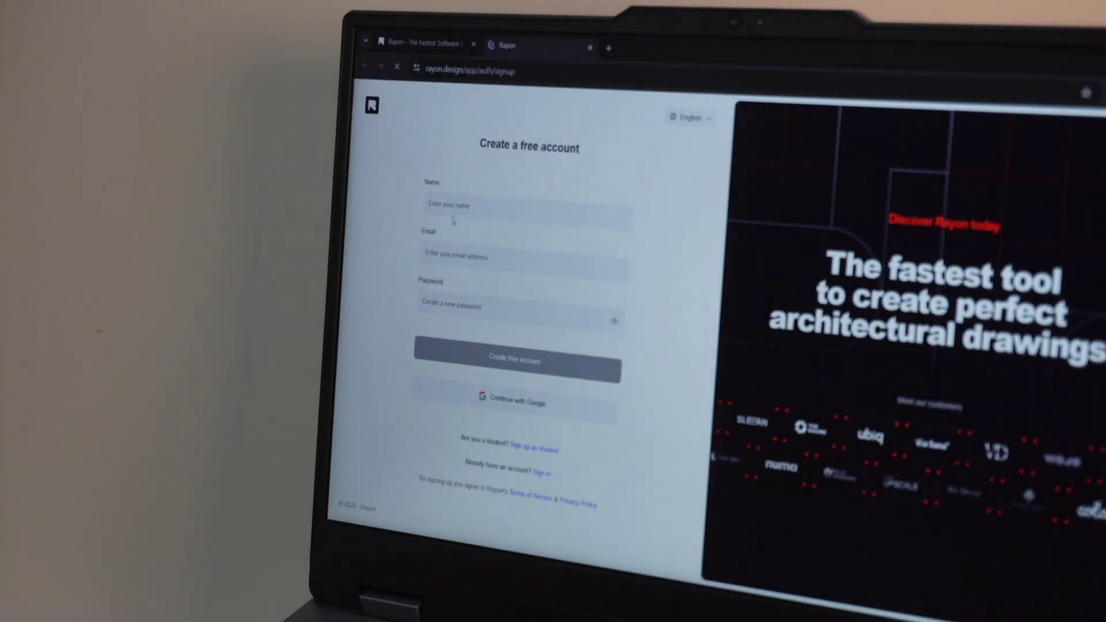
click(451, 207)
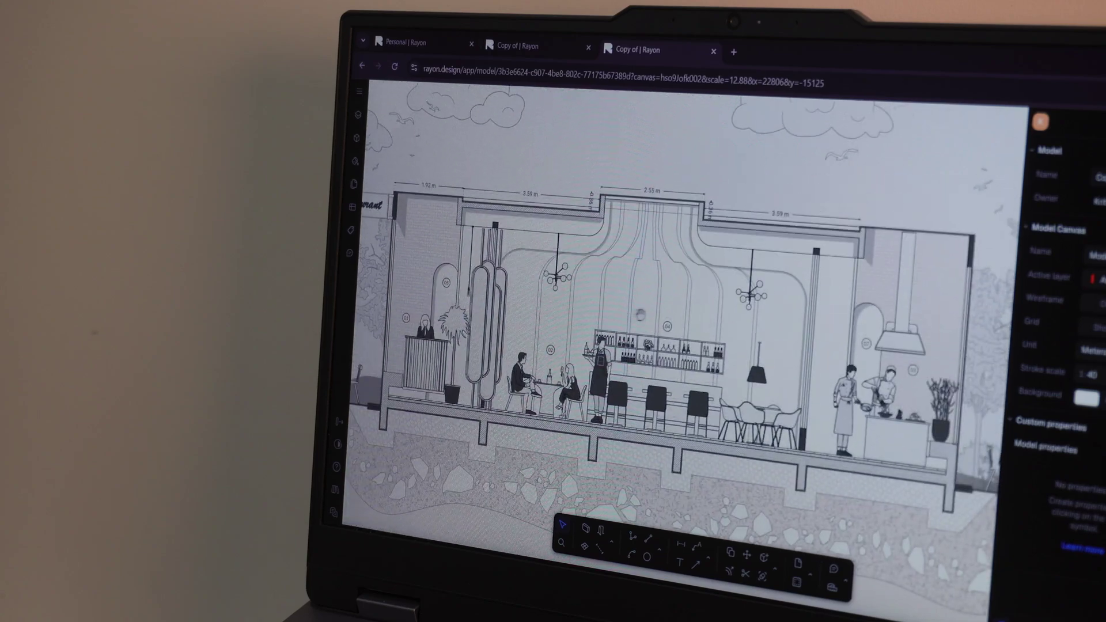
scroll(686, 299, down, 5)
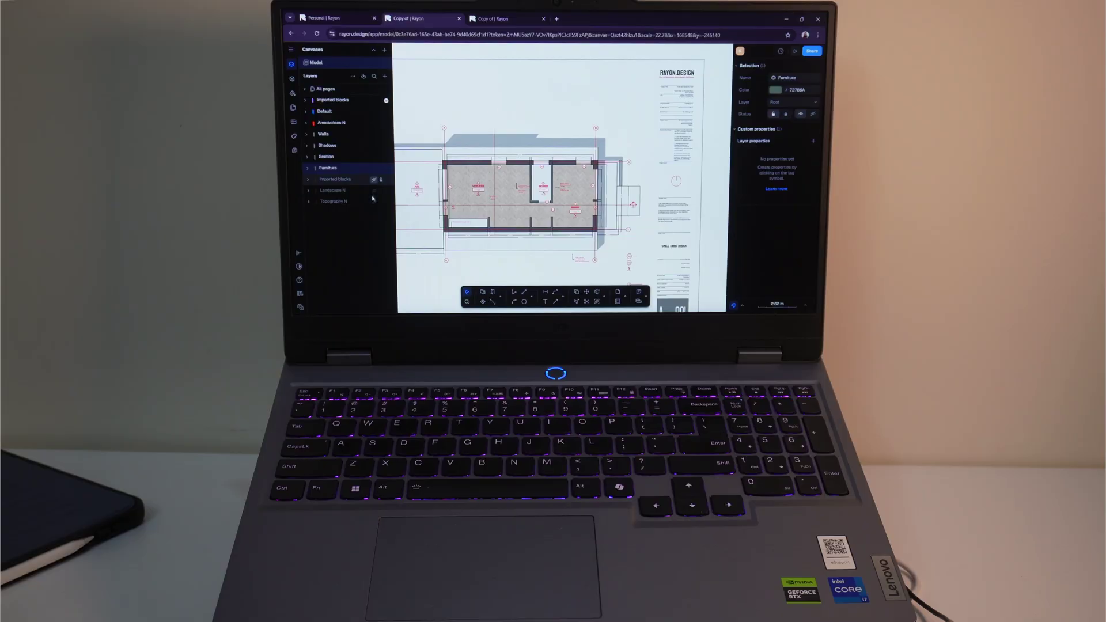
Show the hidden Imported blocks layer, recentre the cabin plan, and collapse the Layers list.
click(374, 179)
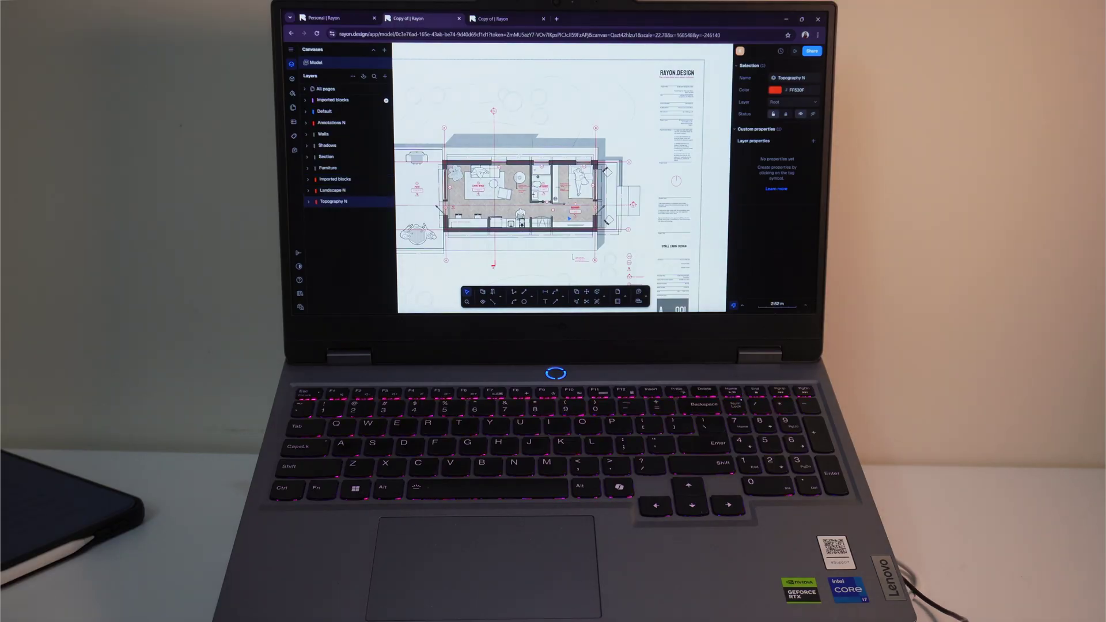
middle_drag(570, 218, 618, 168)
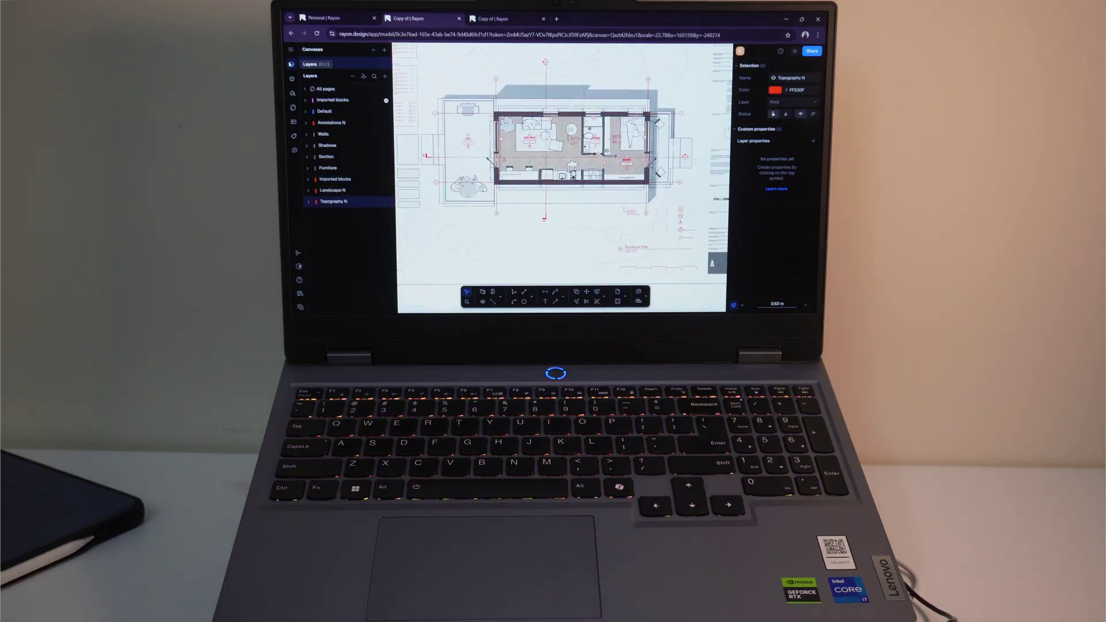
click(291, 64)
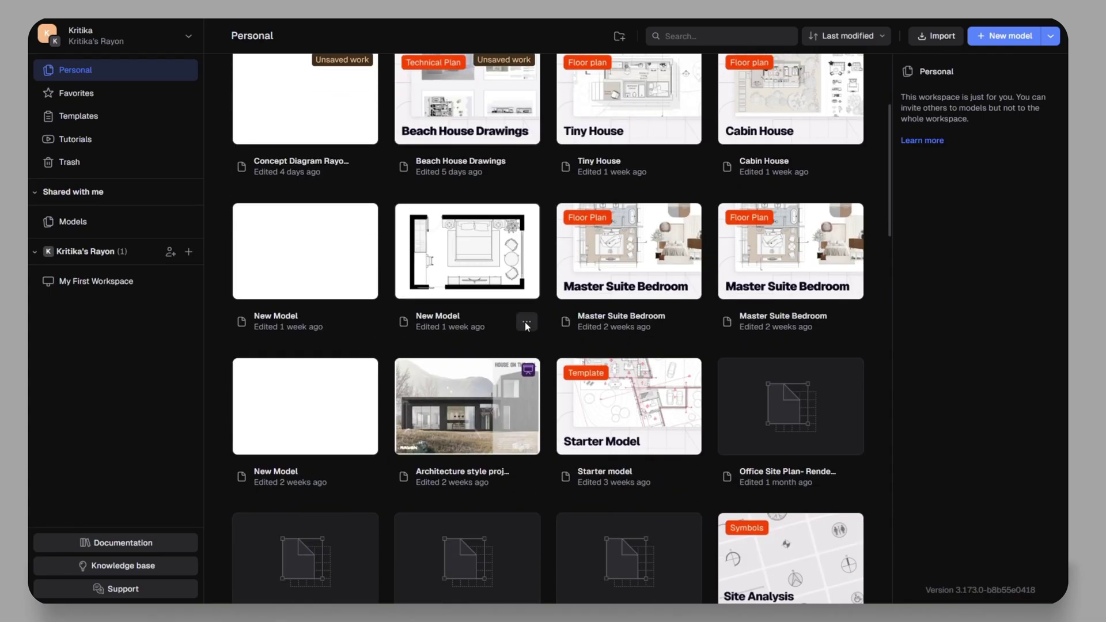
scroll(524, 323, down, 5)
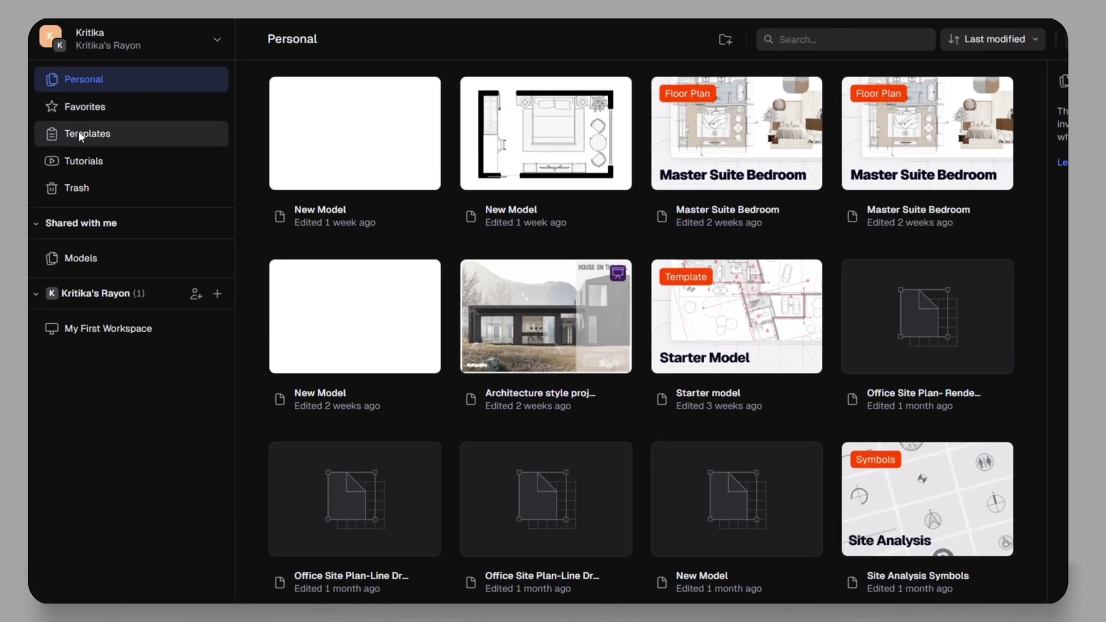
click(79, 132)
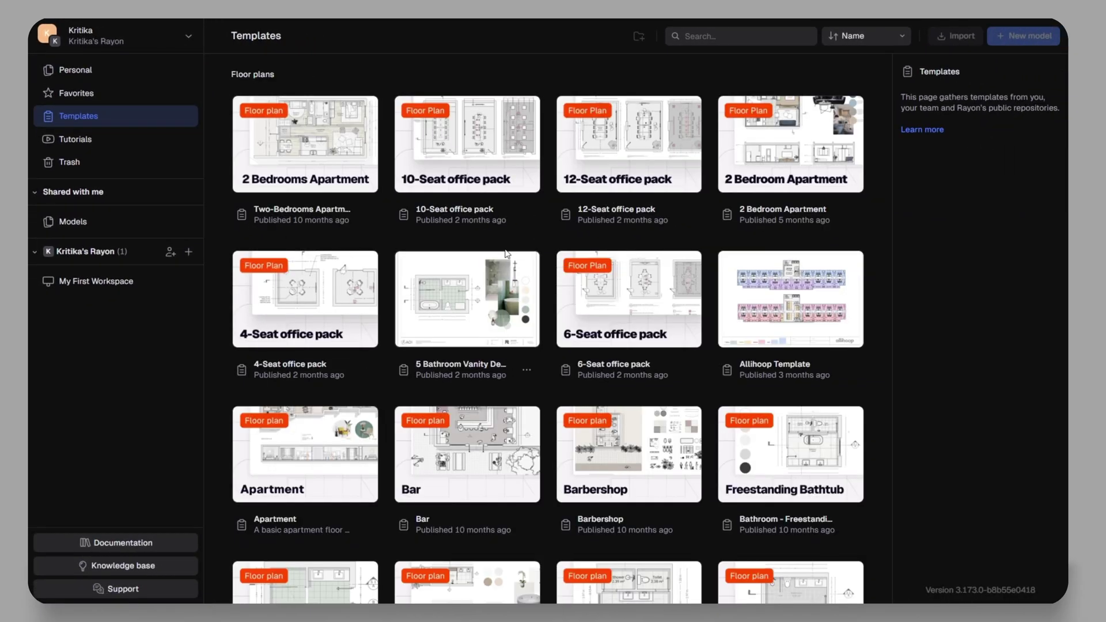
scroll(495, 242, down, 2)
scroll(531, 244, down, 8)
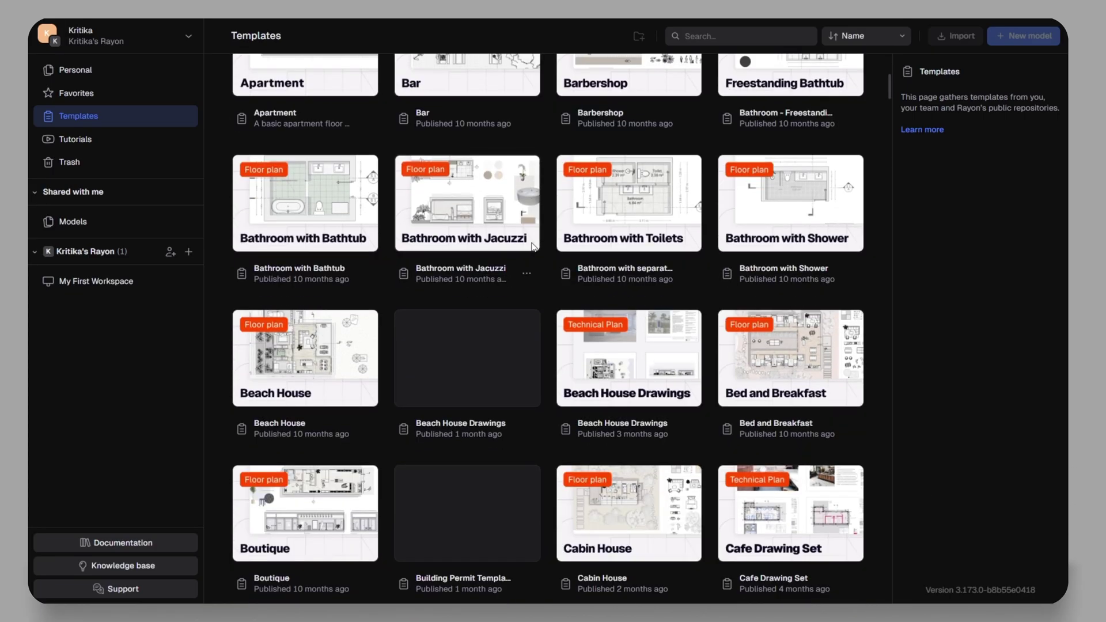
scroll(533, 246, down, 10)
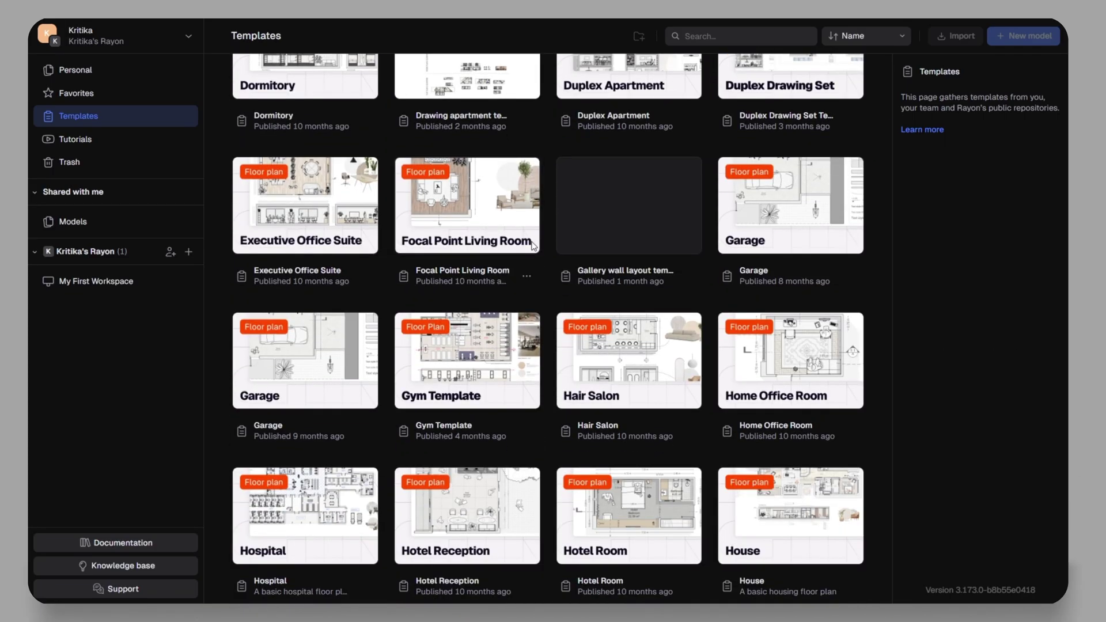
scroll(532, 245, down, 10)
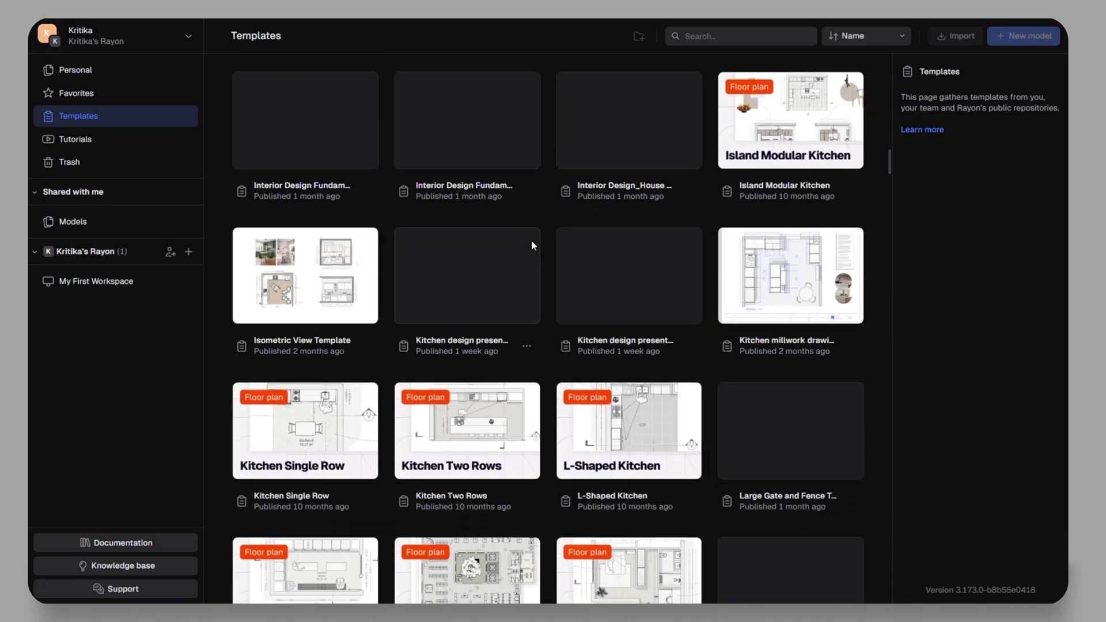
scroll(534, 245, down, 6)
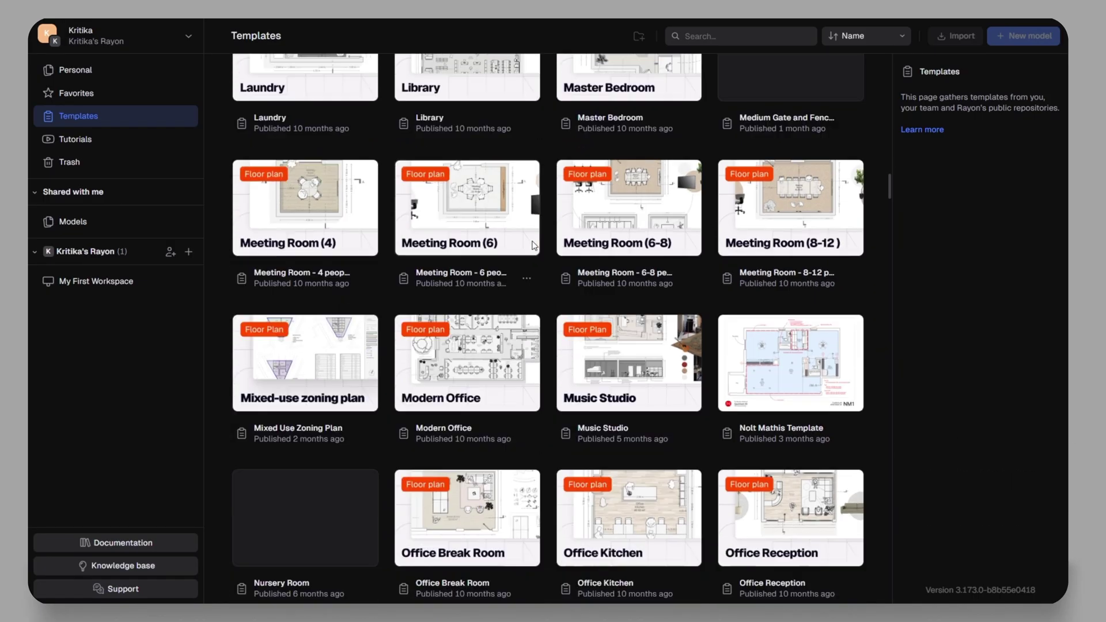
scroll(531, 240, down, 3)
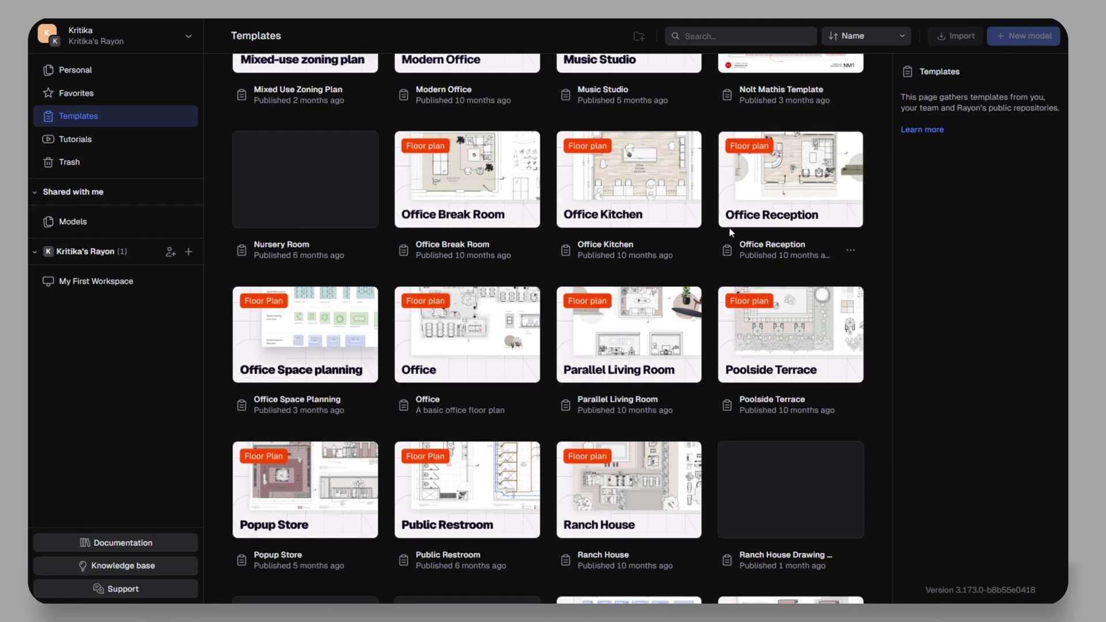
scroll(459, 179, up, 4)
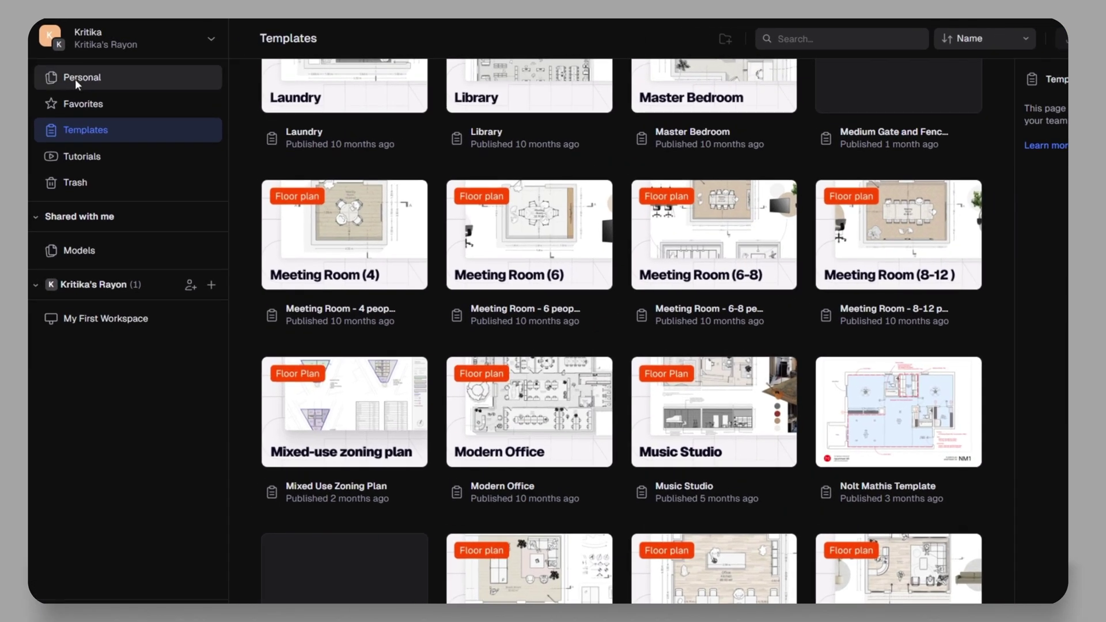
click(75, 79)
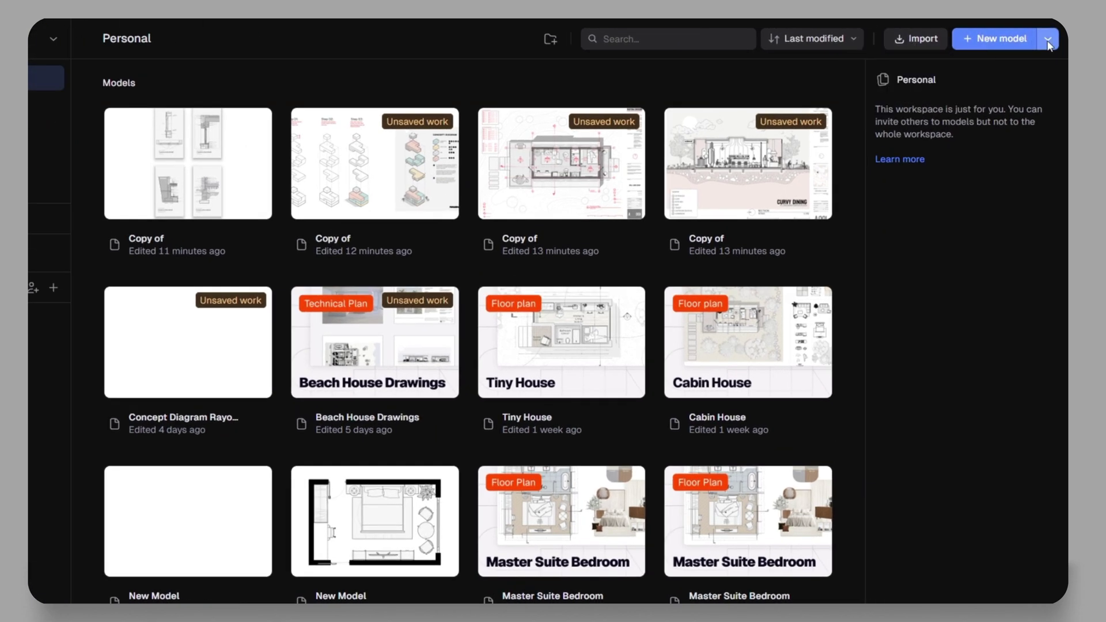
In a new blank model, draw four 0.1 m walls in a closed 10.22 by 4.06 m rectangle.
click(985, 40)
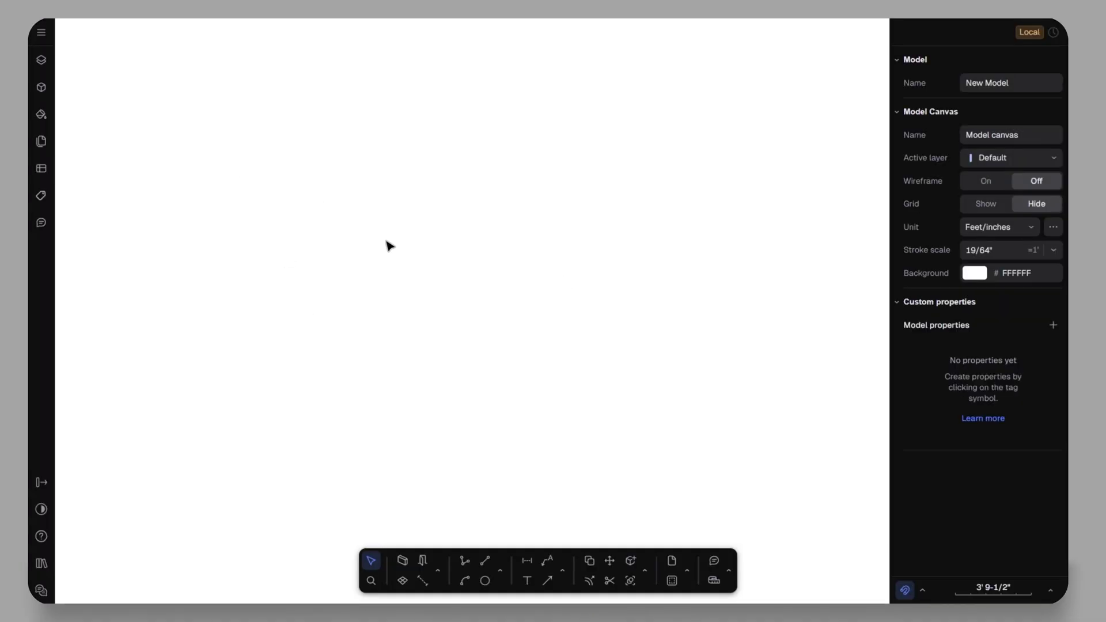
click(438, 570)
click(464, 489)
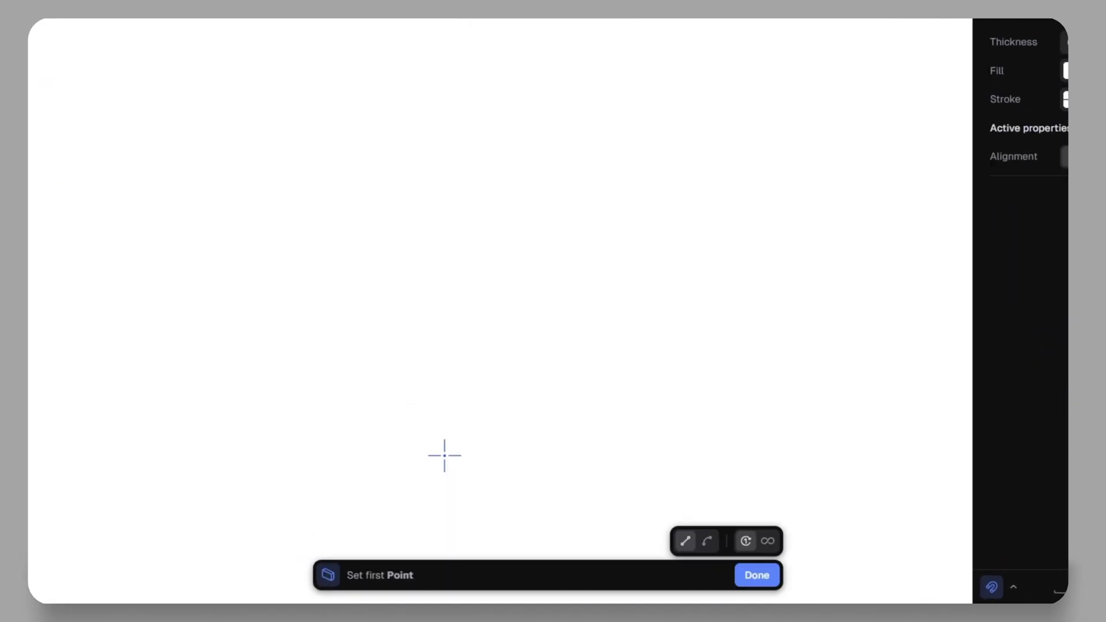
click(444, 455)
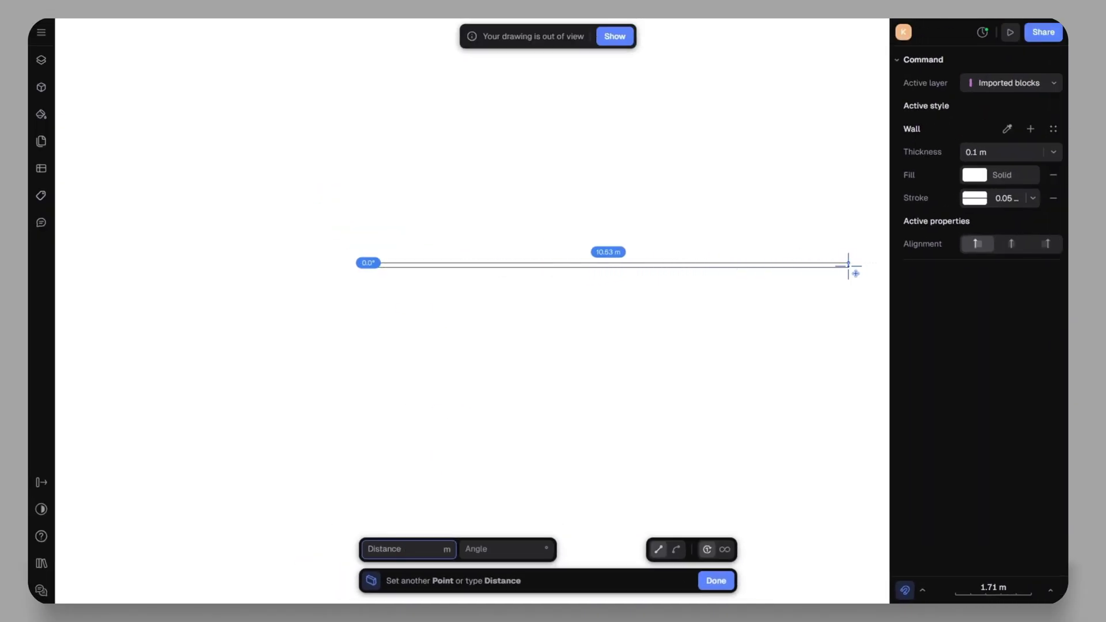
click(834, 265)
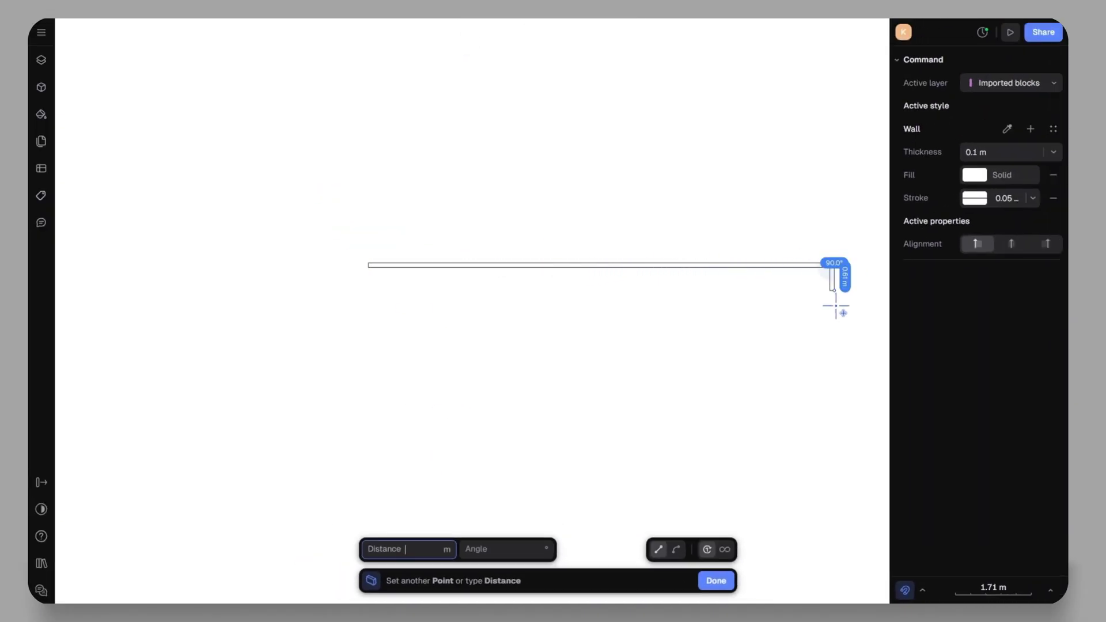
click(835, 447)
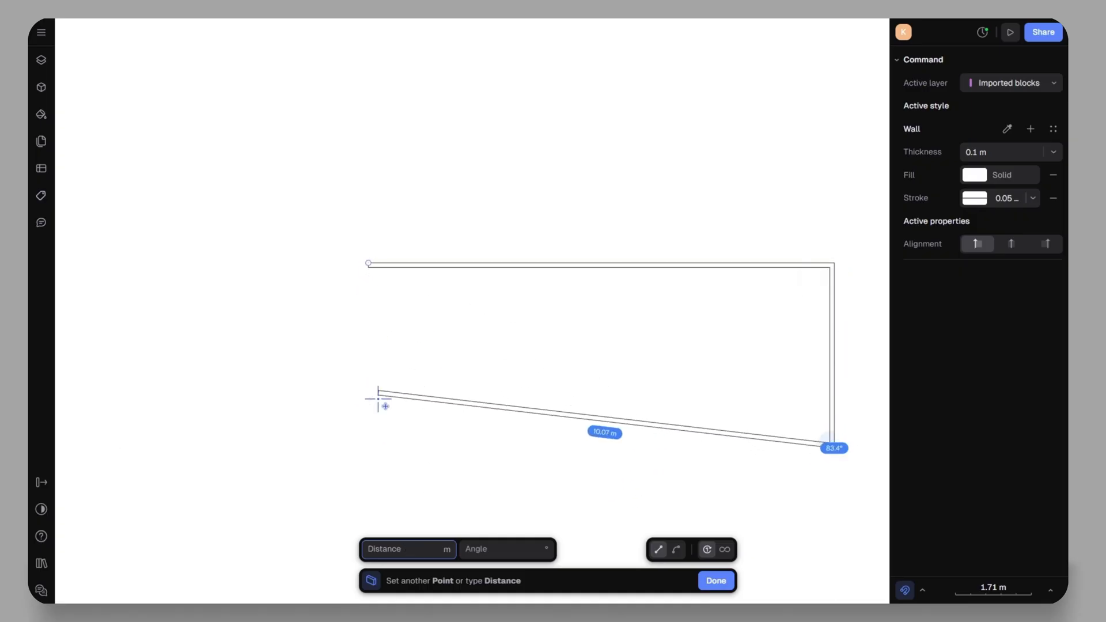
click(381, 273)
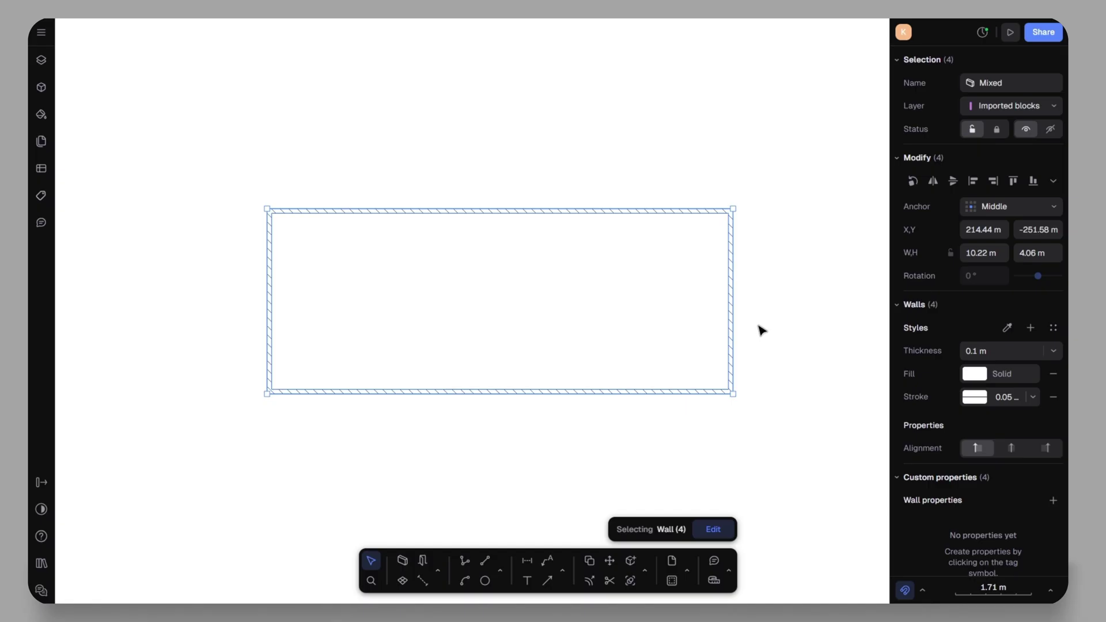
Set the wall thickness to 0.2 m.
click(1059, 309)
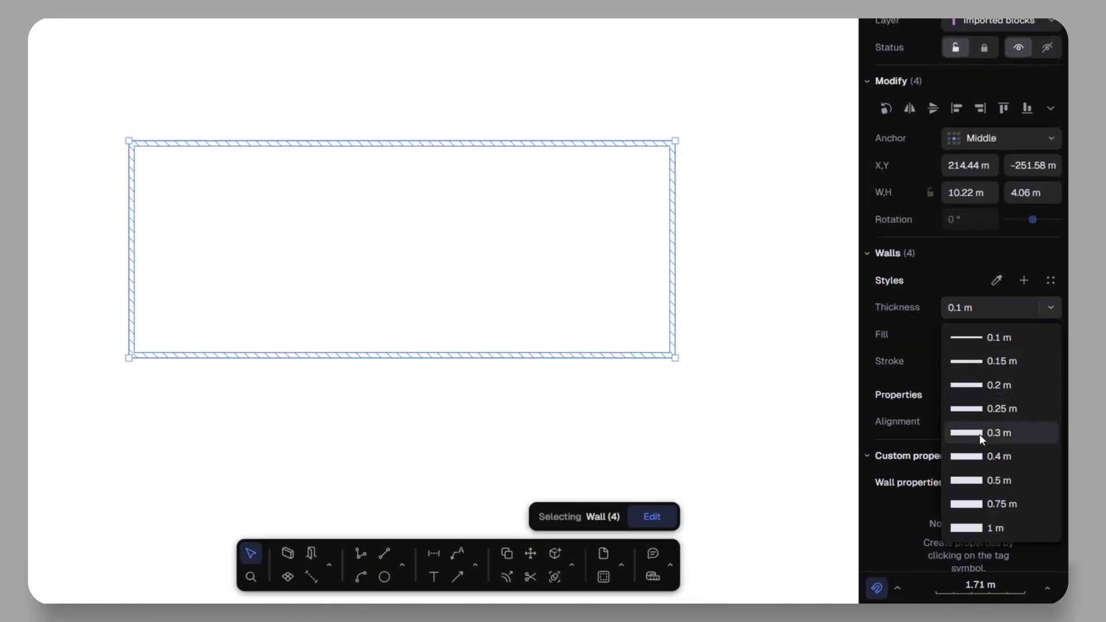
click(979, 434)
click(1051, 309)
click(986, 385)
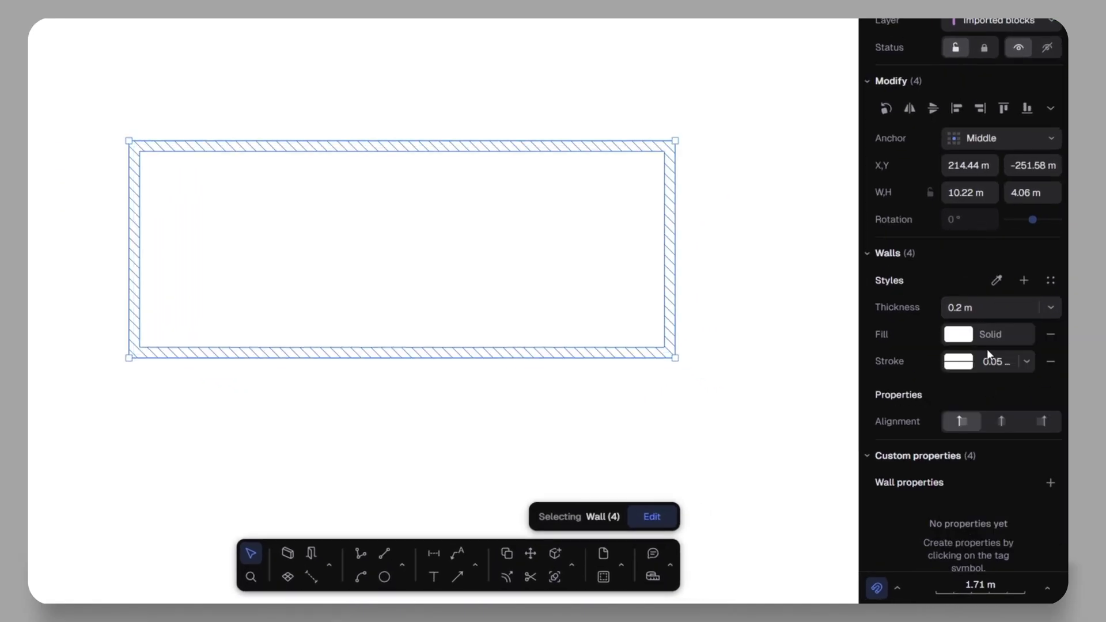
Change the wall fill to the Double Oblique hatch pattern.
click(965, 335)
click(747, 279)
click(781, 265)
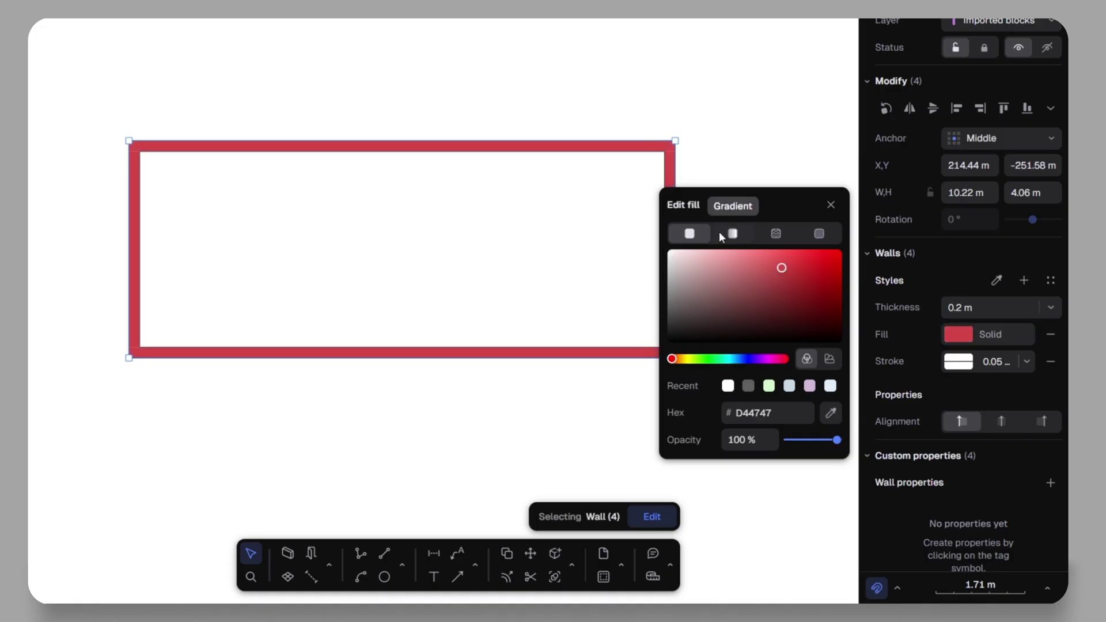
click(733, 234)
click(775, 220)
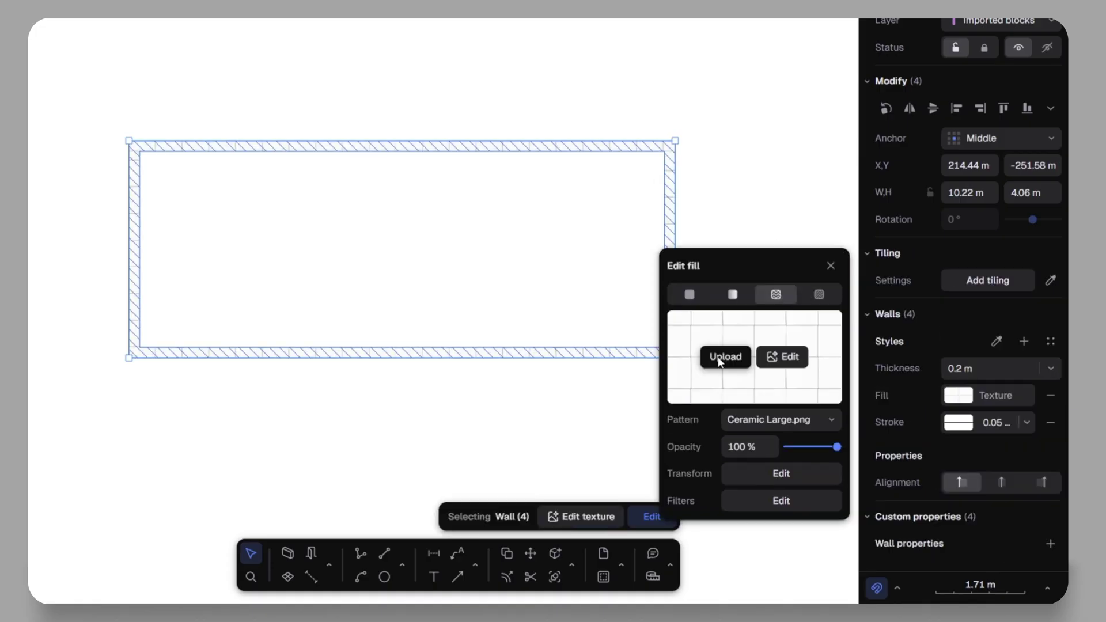
click(818, 294)
click(760, 407)
scroll(749, 335, down, 5)
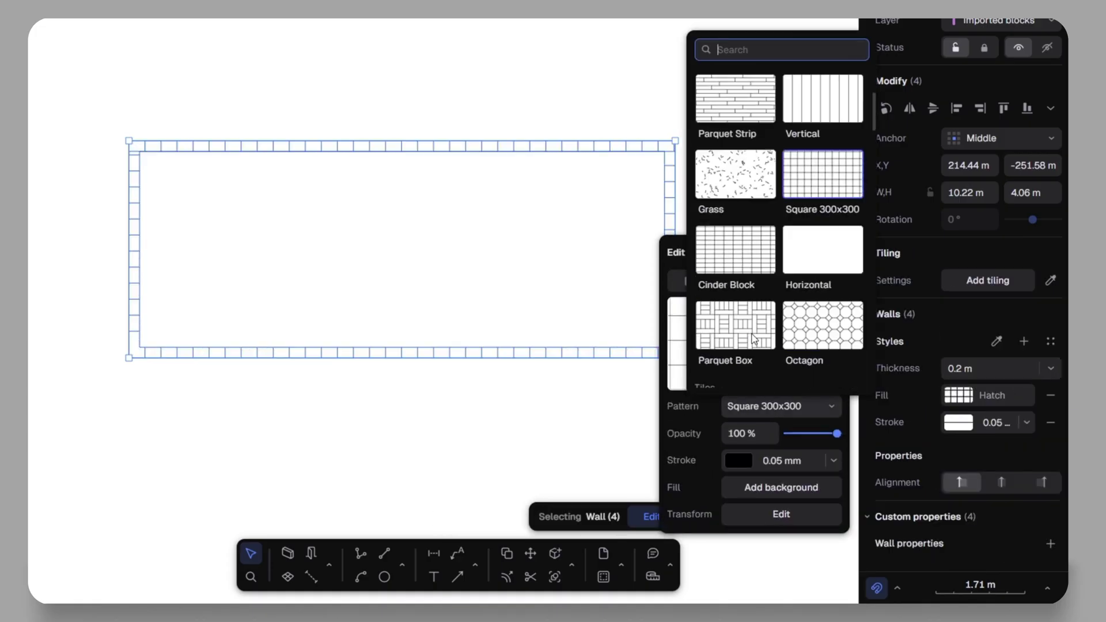
scroll(752, 339, down, 8)
click(735, 225)
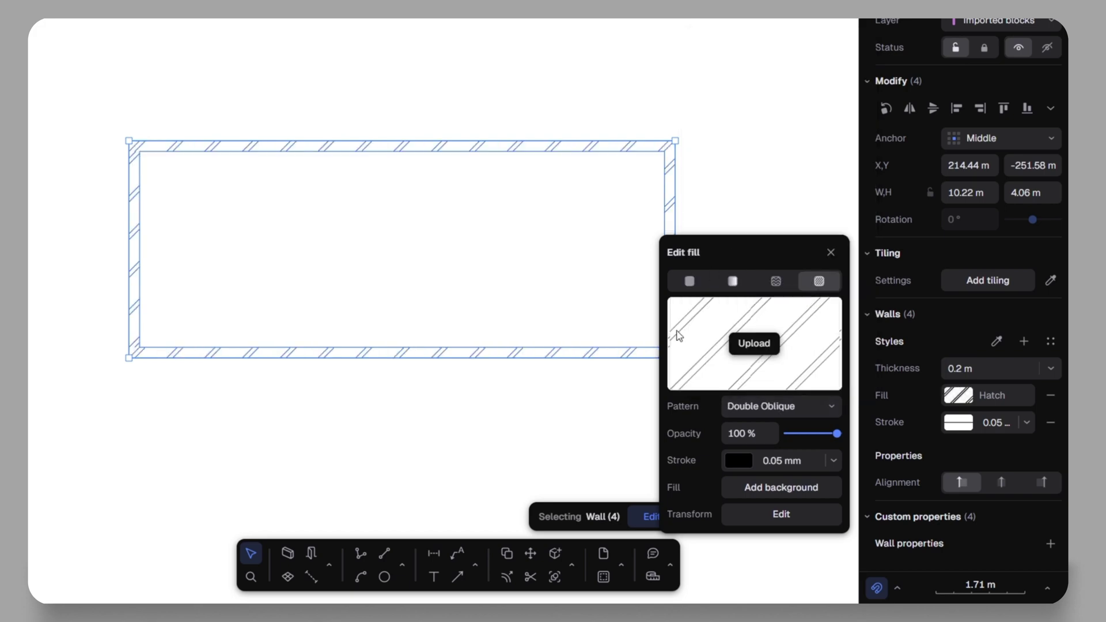
click(732, 465)
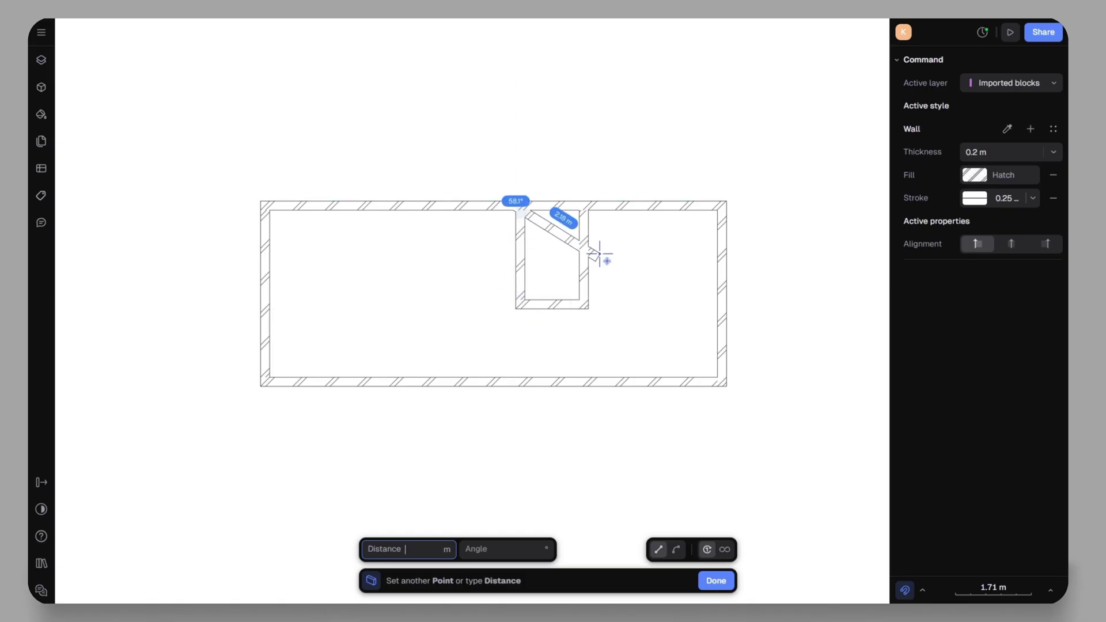
Finish the inner walls and make them 0.15 m thick.
key(Escape)
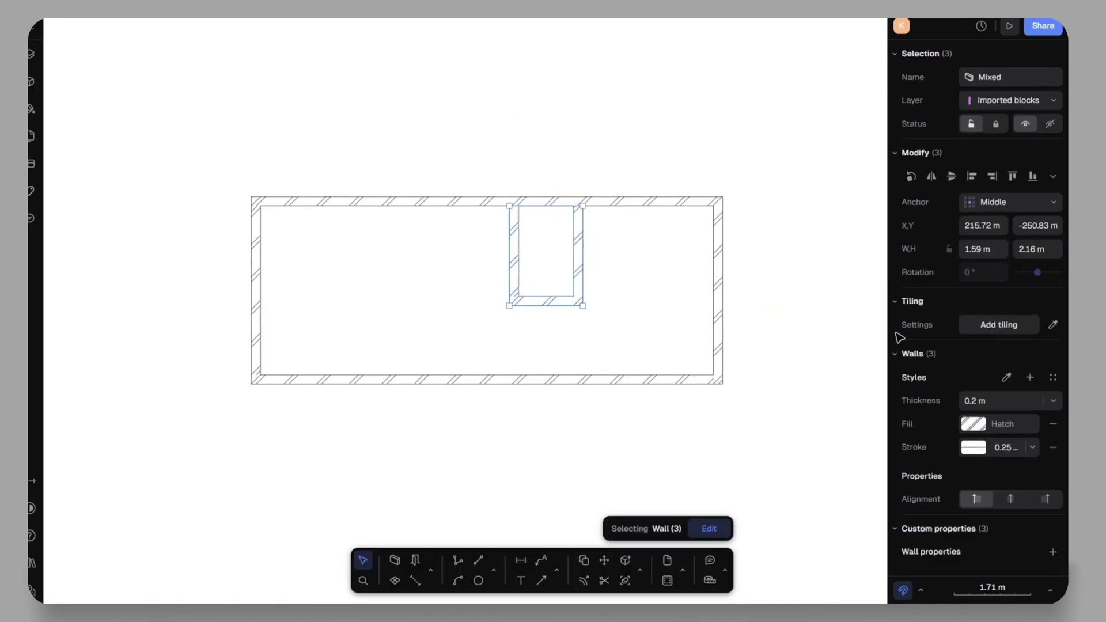
click(1050, 364)
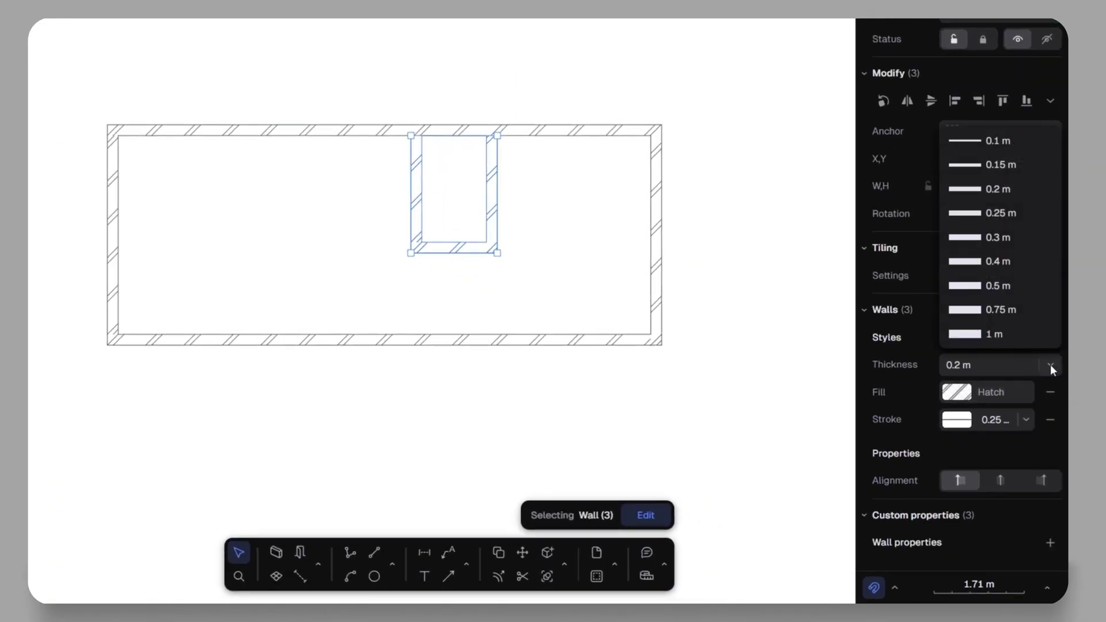
click(970, 162)
click(774, 361)
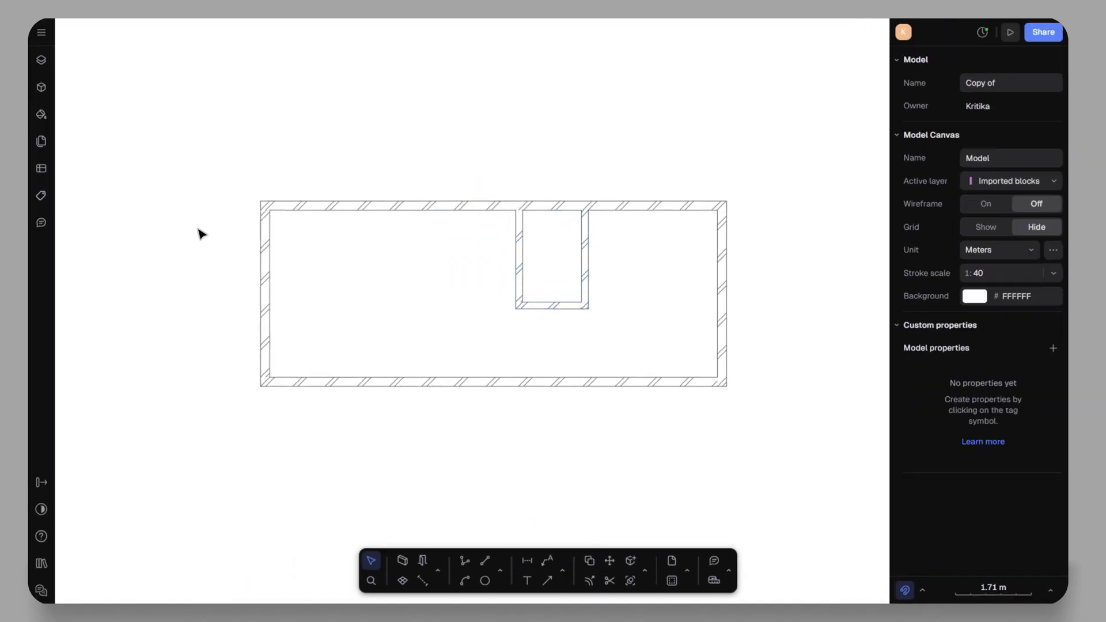
Give all seven walls a solid grey 5E5E5E fill from the recent colours.
drag(211, 147, 801, 481)
click(959, 426)
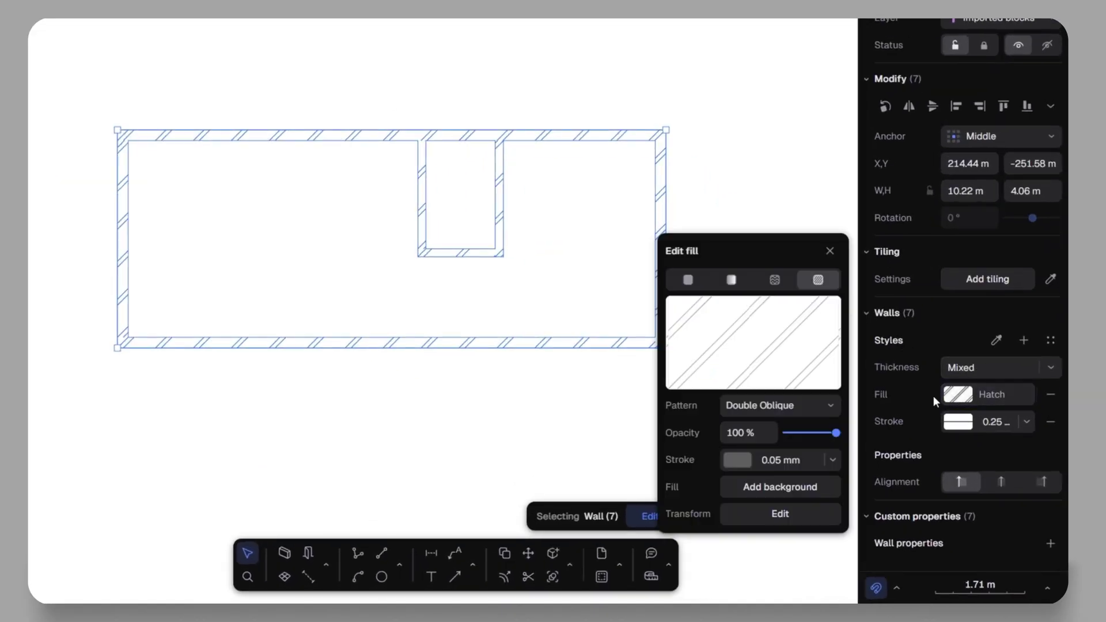
click(689, 280)
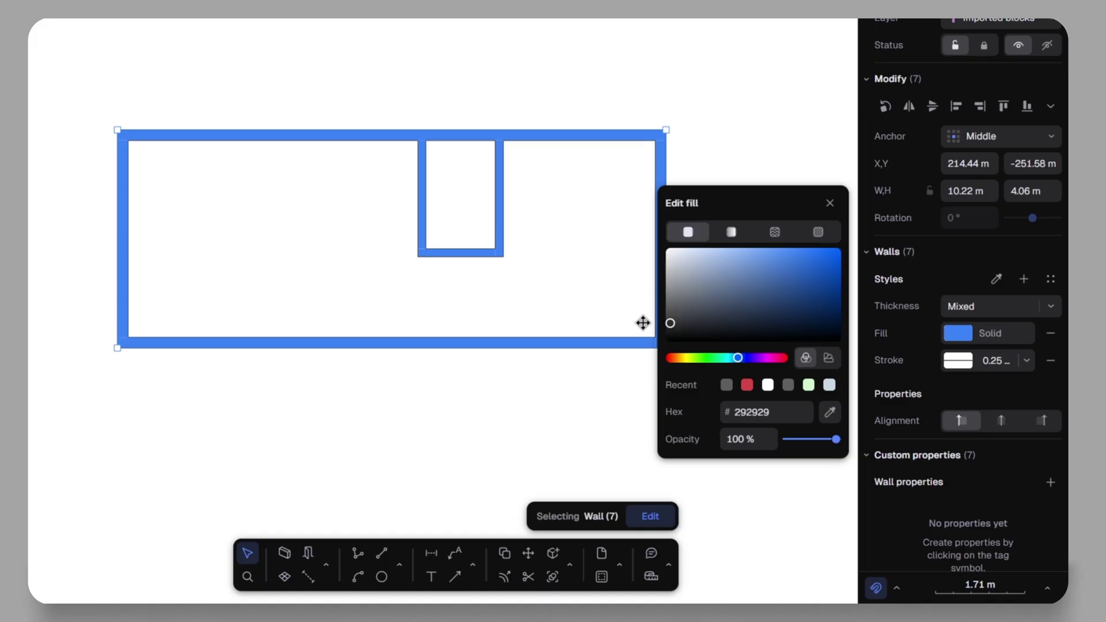
click(724, 384)
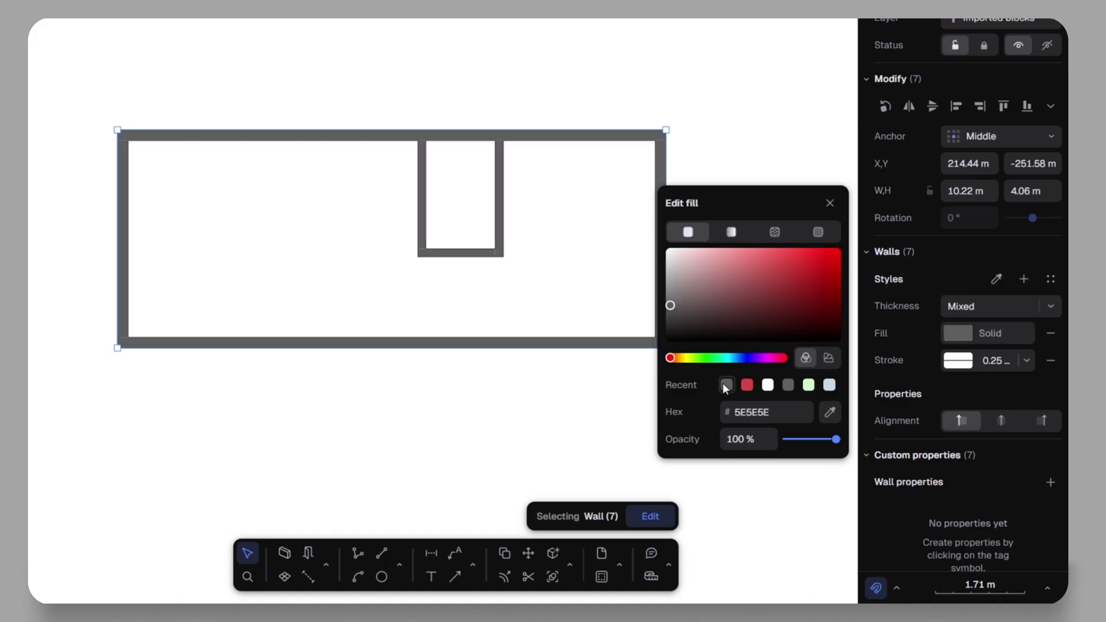
click(830, 203)
click(774, 235)
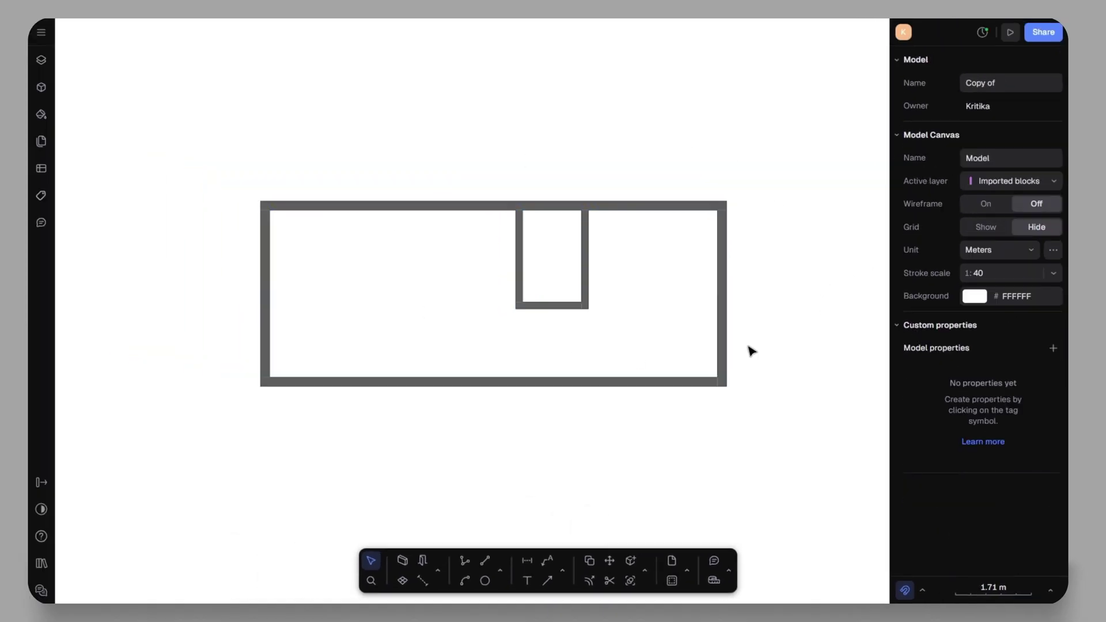
click(41, 87)
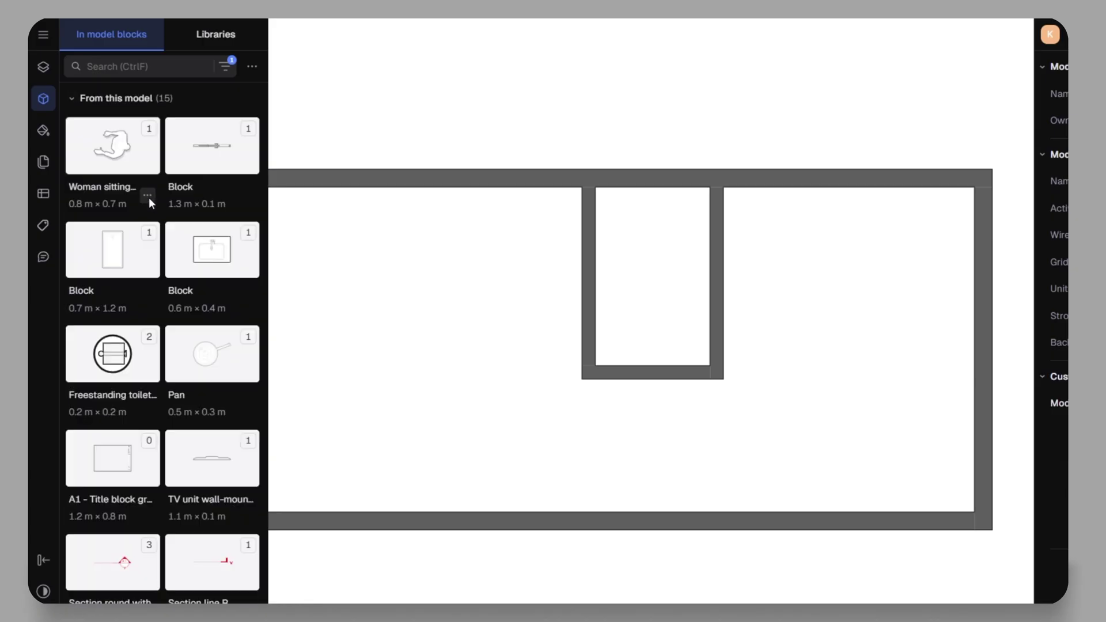
Place Toffu waiter and chef figures in the section, then a Wardrobe S block in the plan.
click(205, 36)
scroll(177, 227, down, 14)
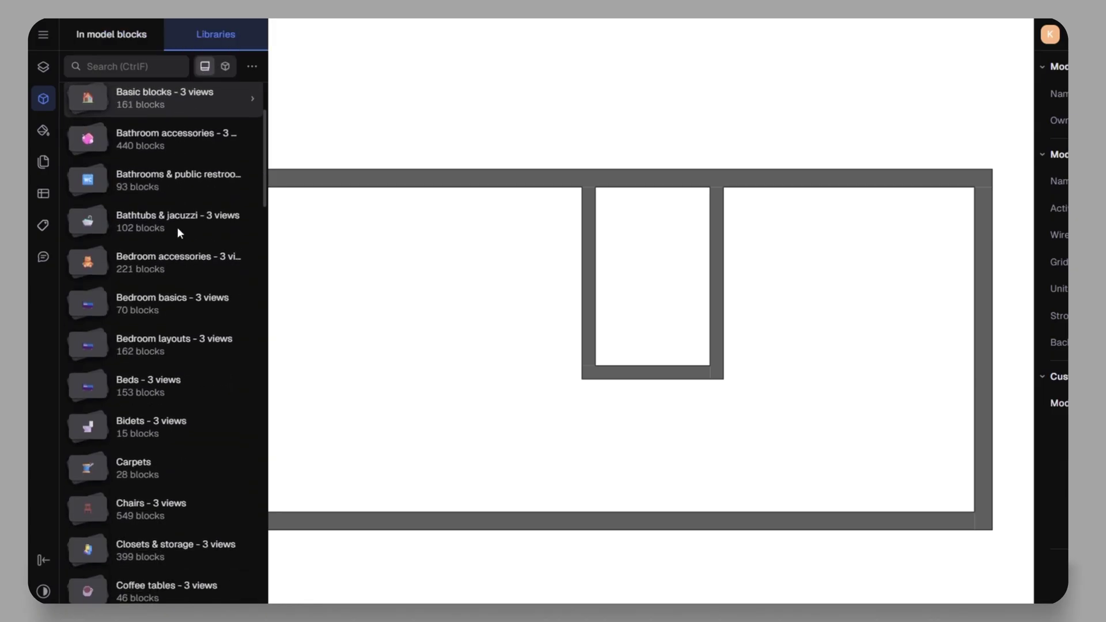
scroll(177, 227, down, 6)
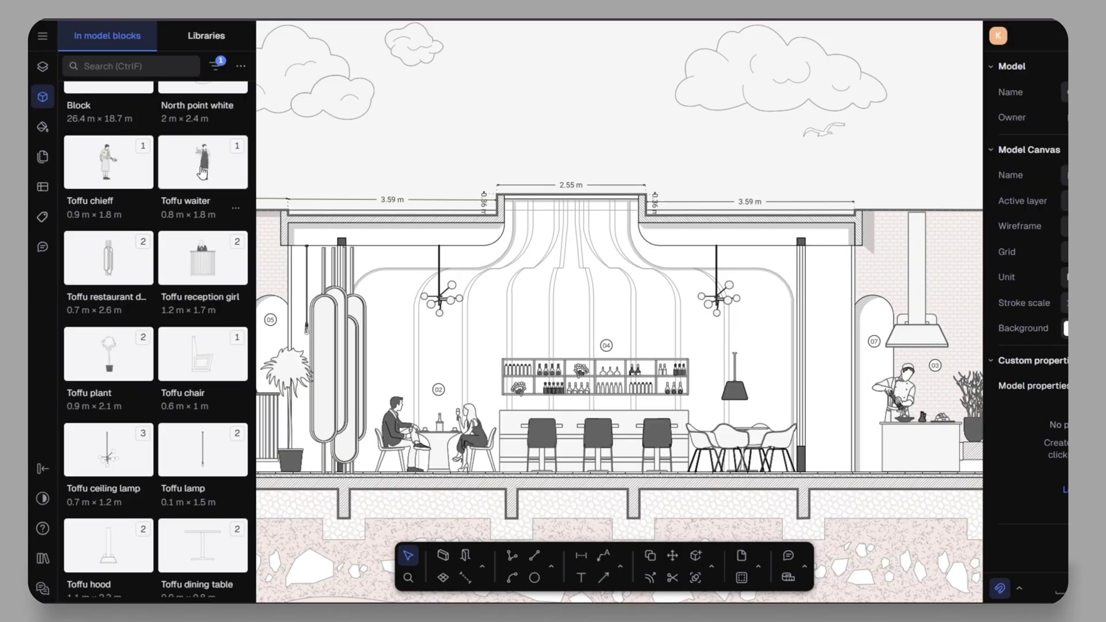
drag(202, 162, 367, 326)
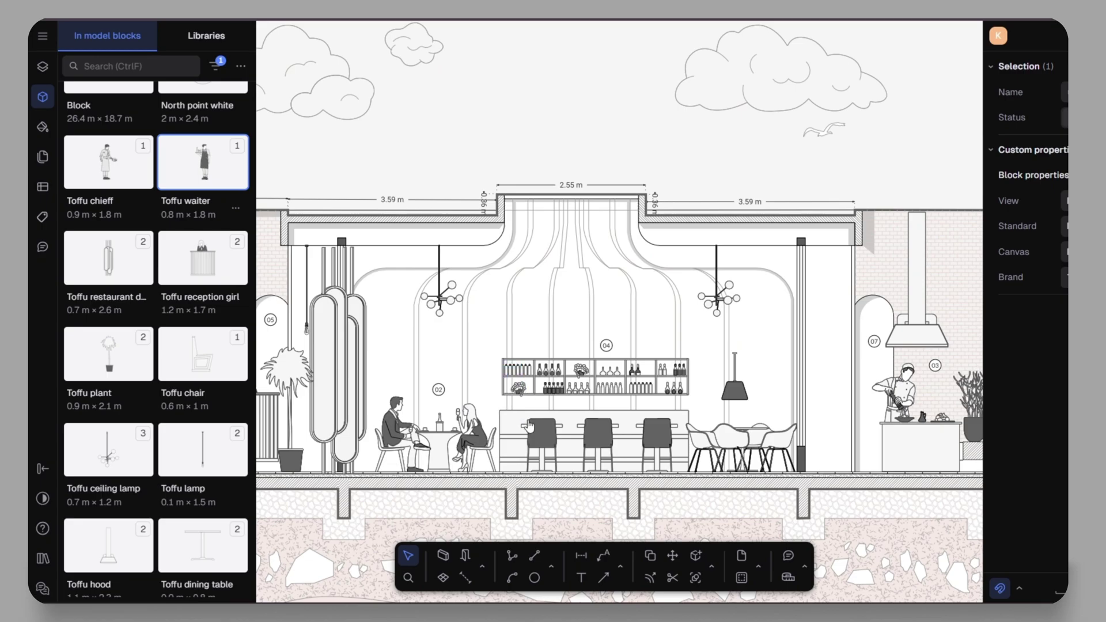
drag(529, 426, 514, 406)
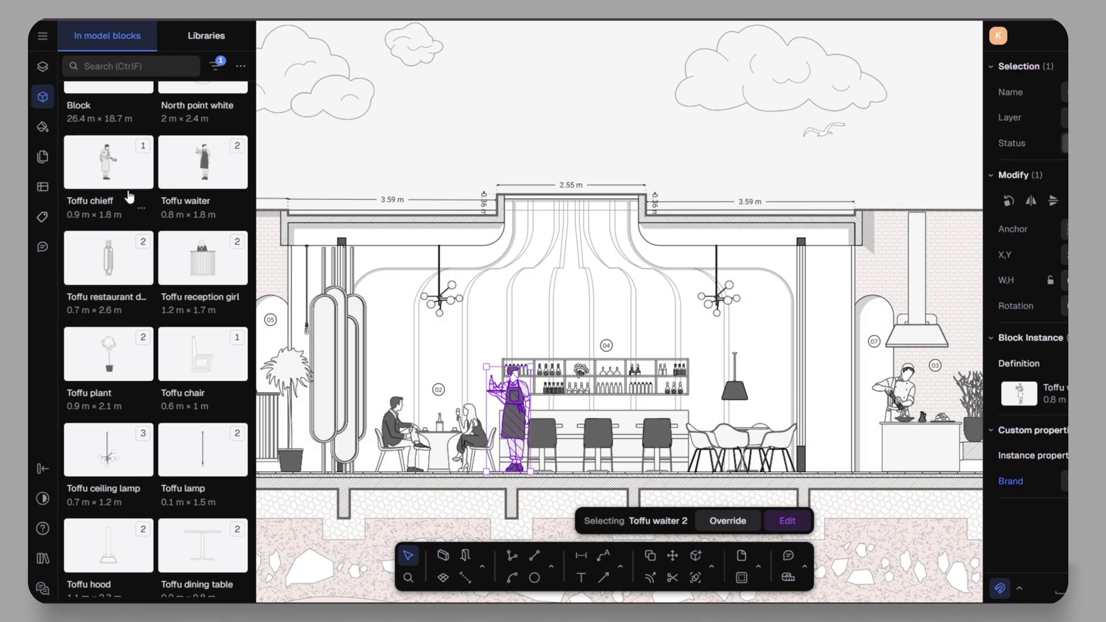
drag(129, 197, 862, 422)
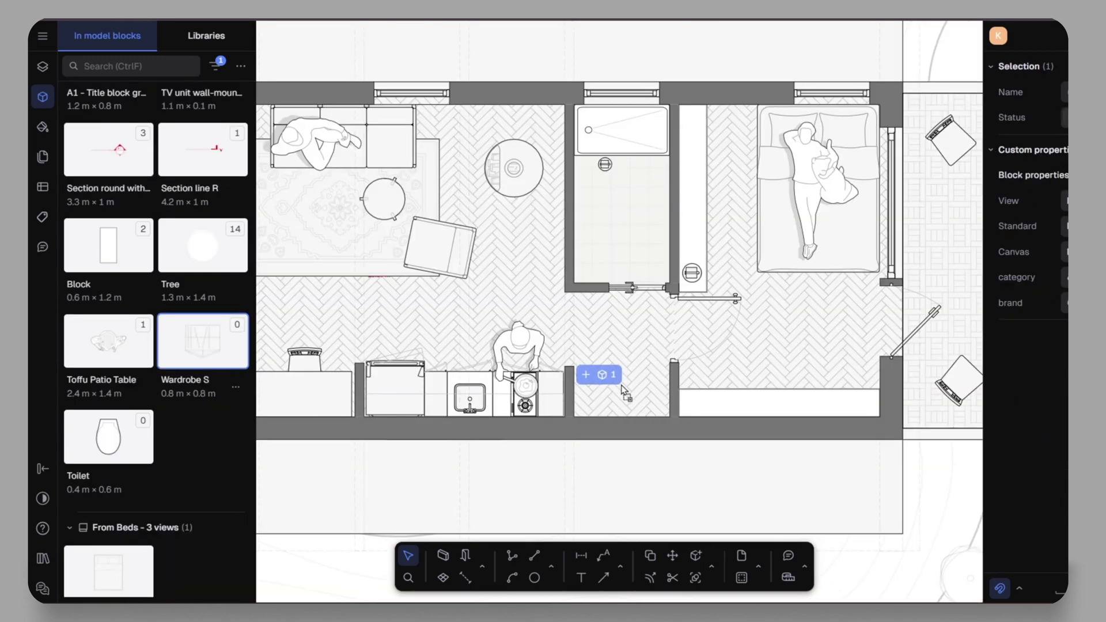
drag(596, 377, 757, 398)
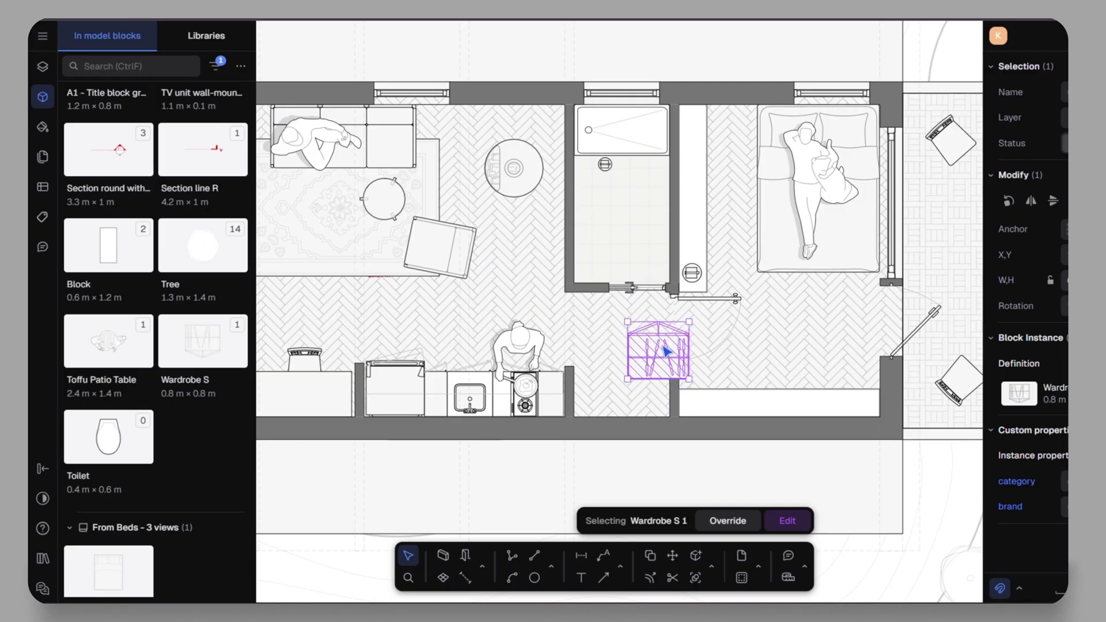
Move the wardrobe into the gap beside the kitchen and stretch it to the wall.
drag(666, 351, 613, 389)
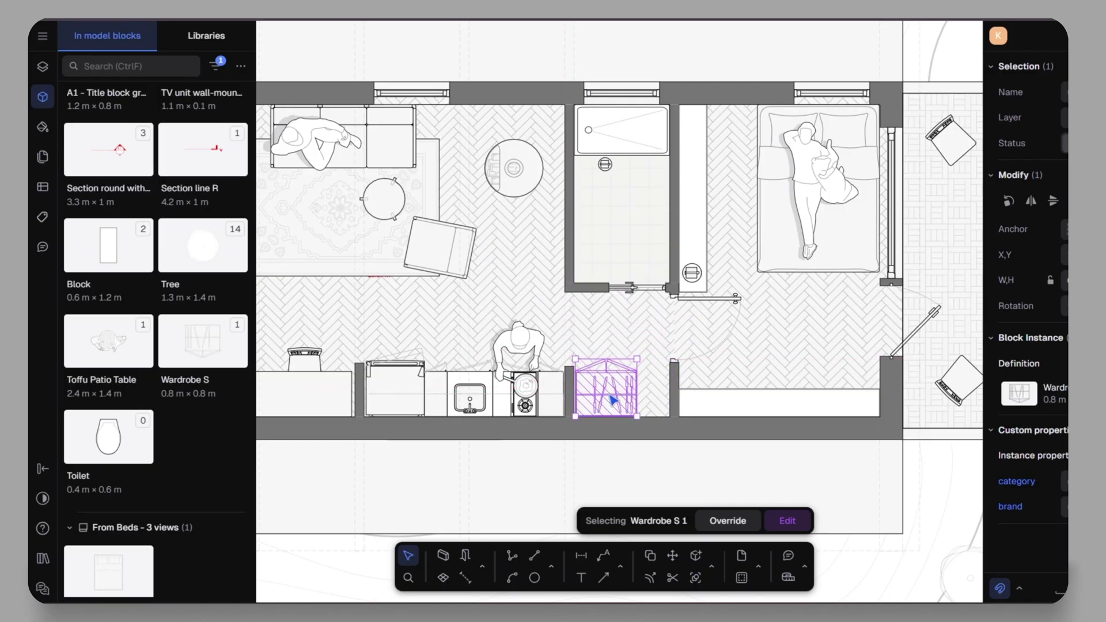
scroll(612, 399, up, 8)
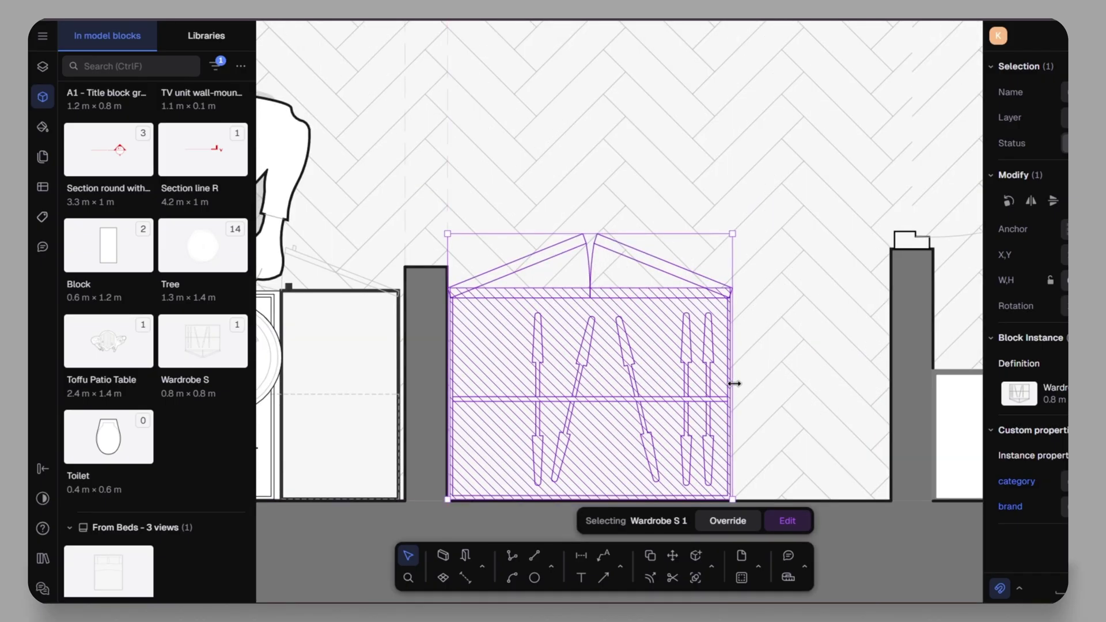
drag(735, 384, 891, 384)
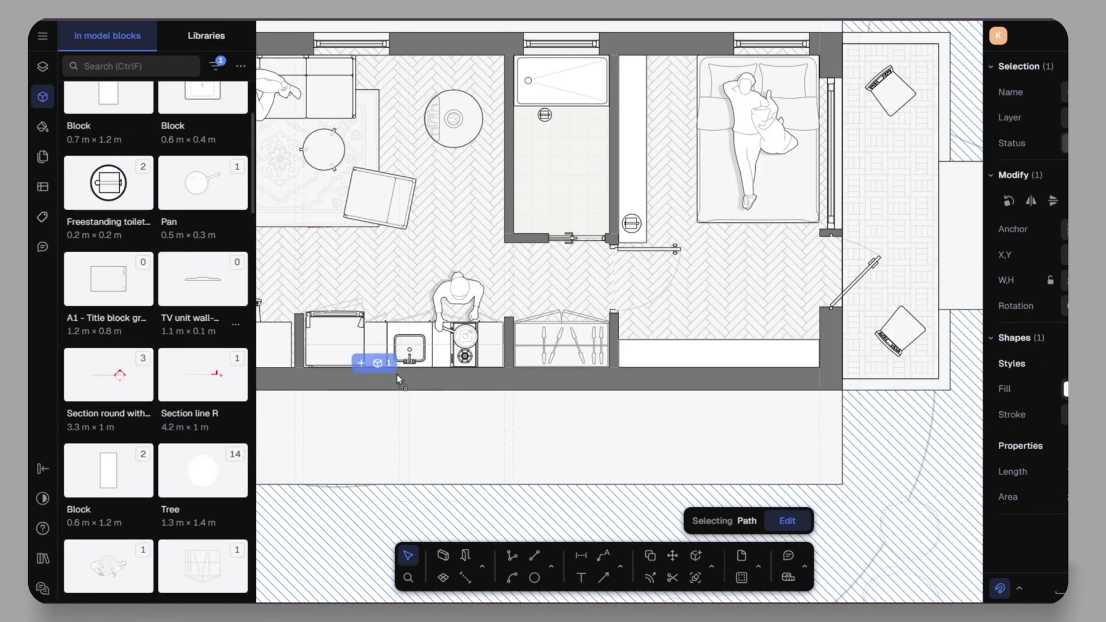
Flip the wall-mounted TV unit vertically.
click(700, 354)
scroll(778, 349, up, 3)
right_click(703, 367)
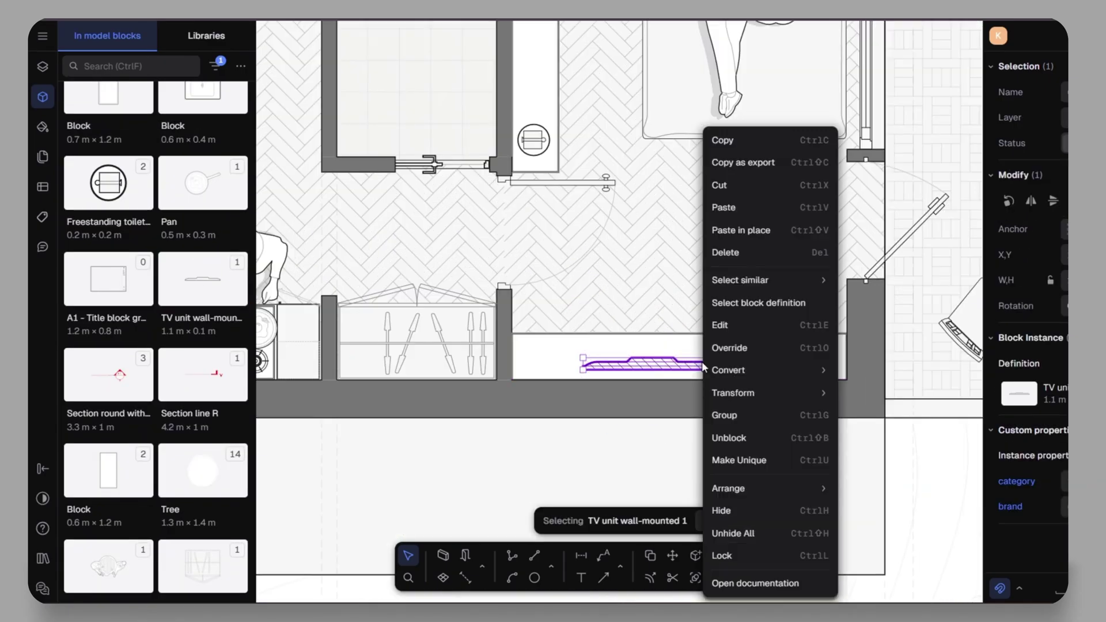
mouse_move(749, 397)
click(858, 468)
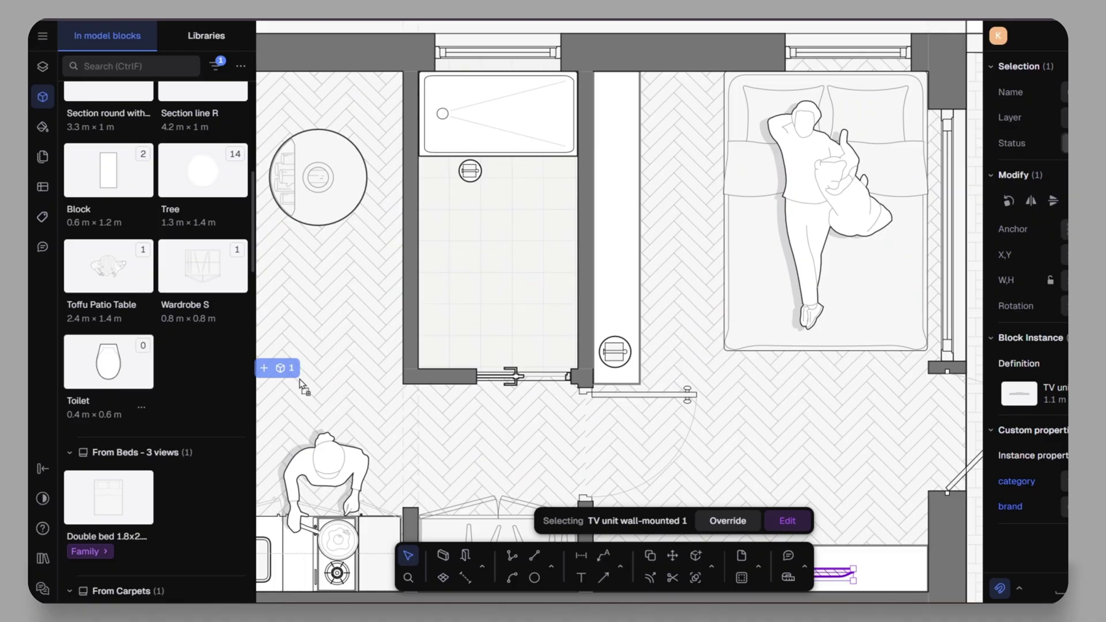
Place a toilet in the bathroom and nudge the sink block into place.
drag(304, 386, 476, 262)
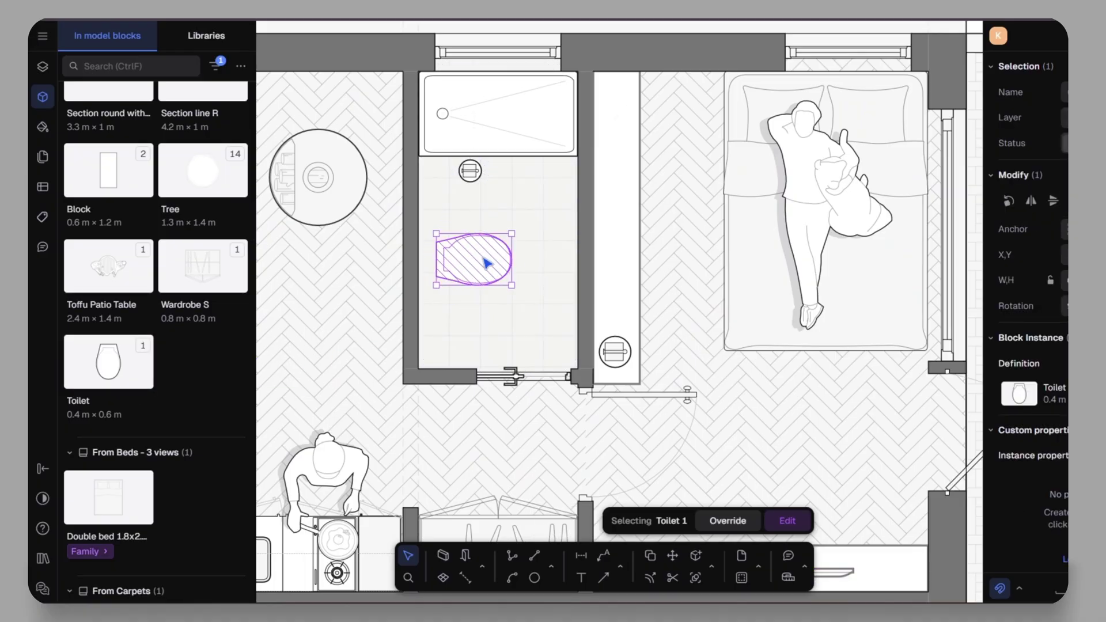
drag(487, 263, 480, 337)
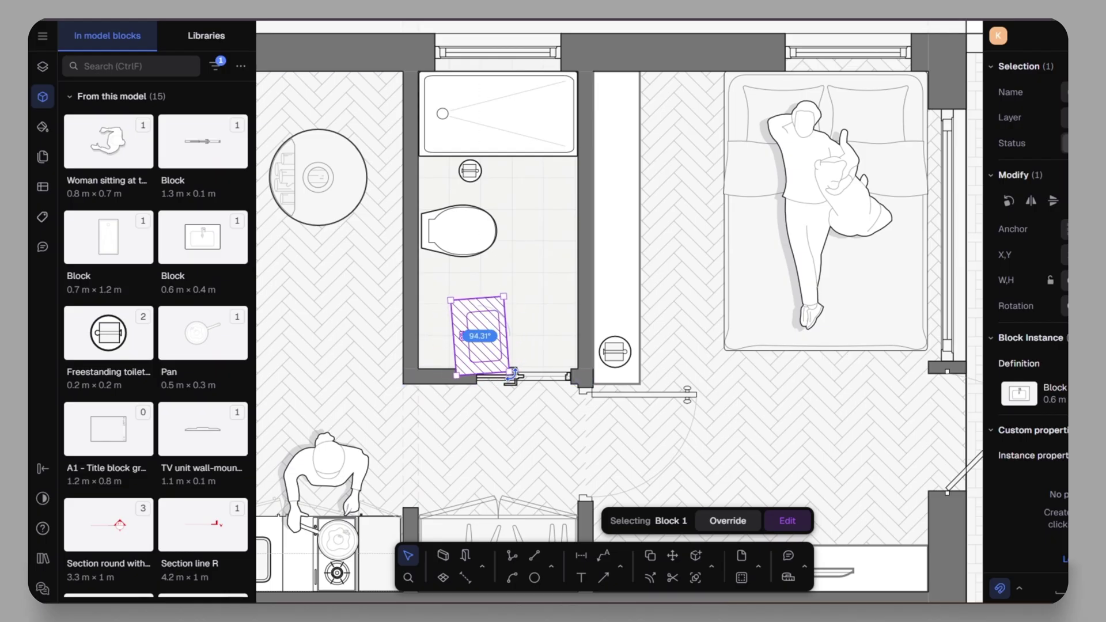
drag(458, 331, 454, 317)
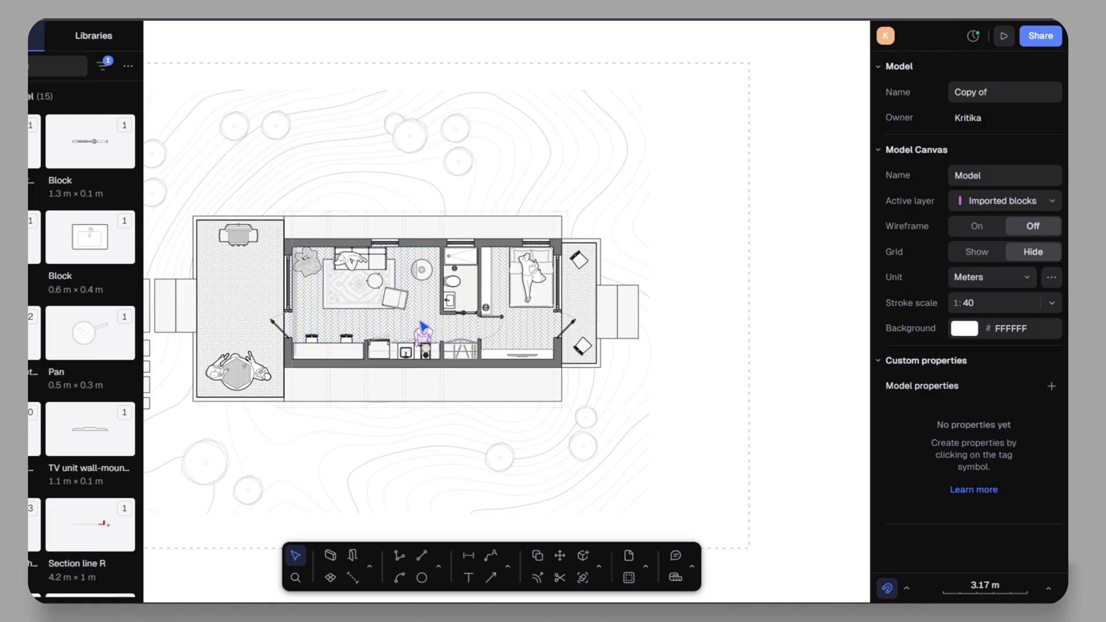
Switch the Living Area 8 floor fill to the Herringbone.png texture from the Wood list.
scroll(432, 294, up, 5)
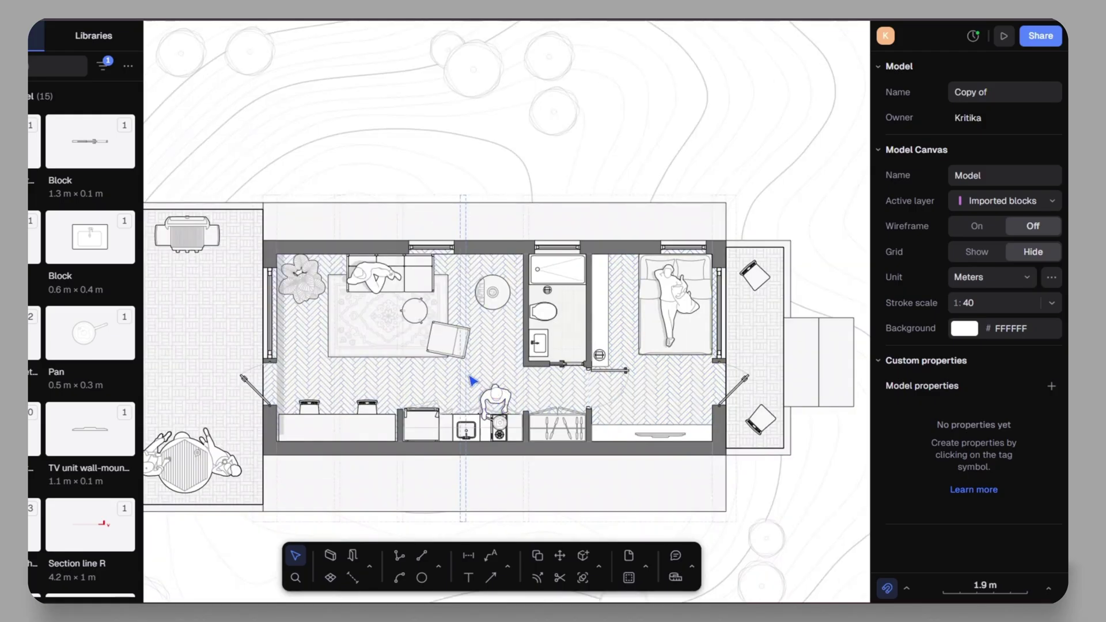
scroll(473, 380, up, 3)
click(569, 380)
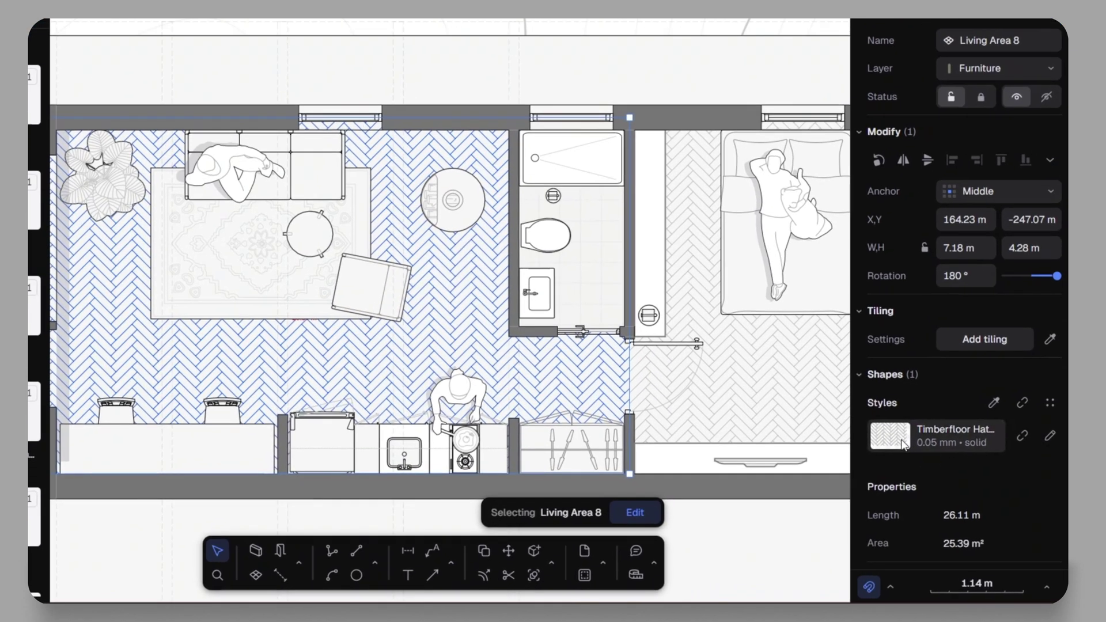
click(1048, 435)
click(727, 365)
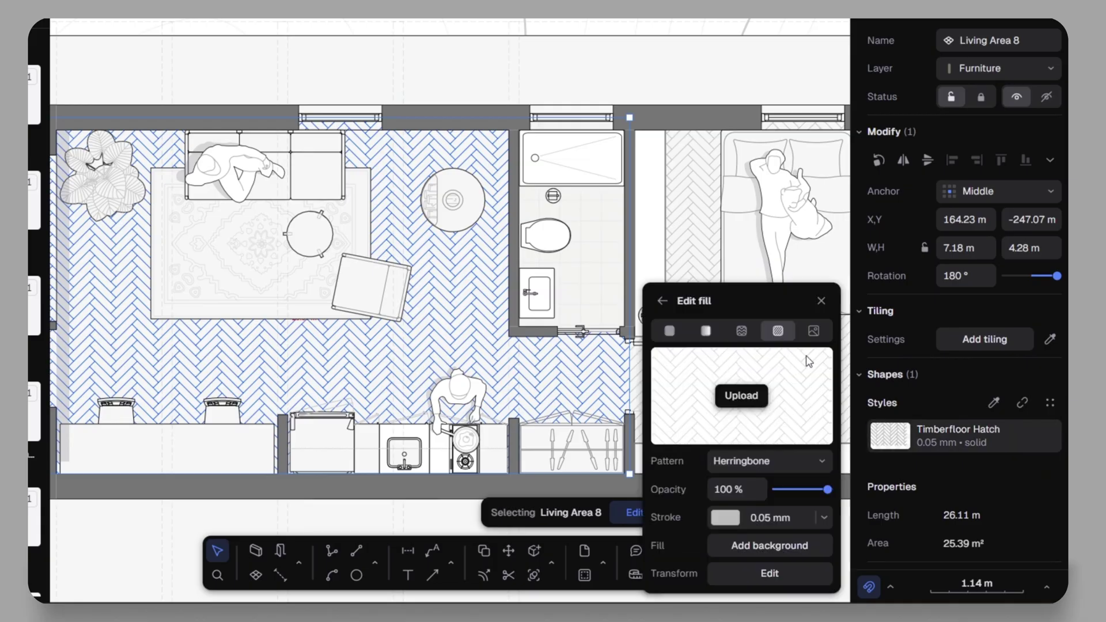
click(734, 330)
click(769, 464)
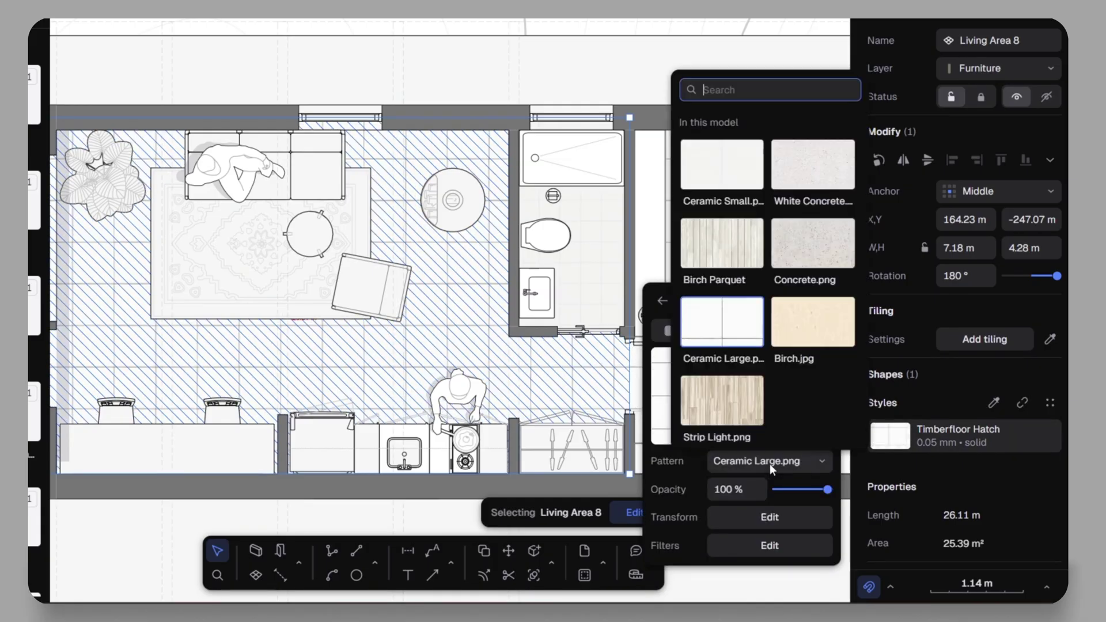
scroll(759, 387, down, 10)
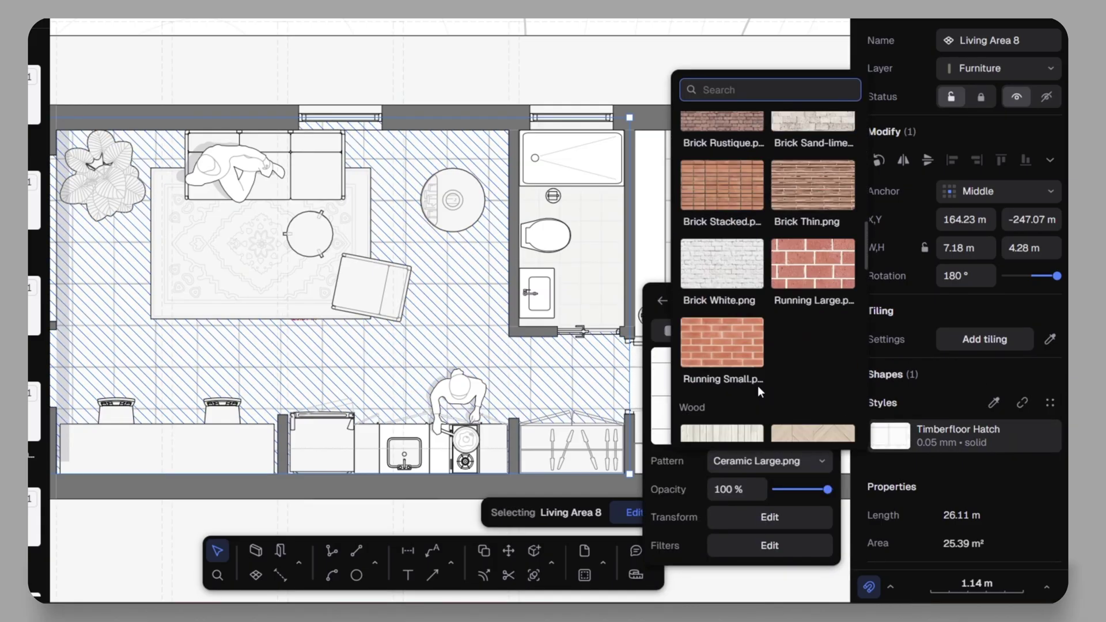
scroll(757, 377, down, 1)
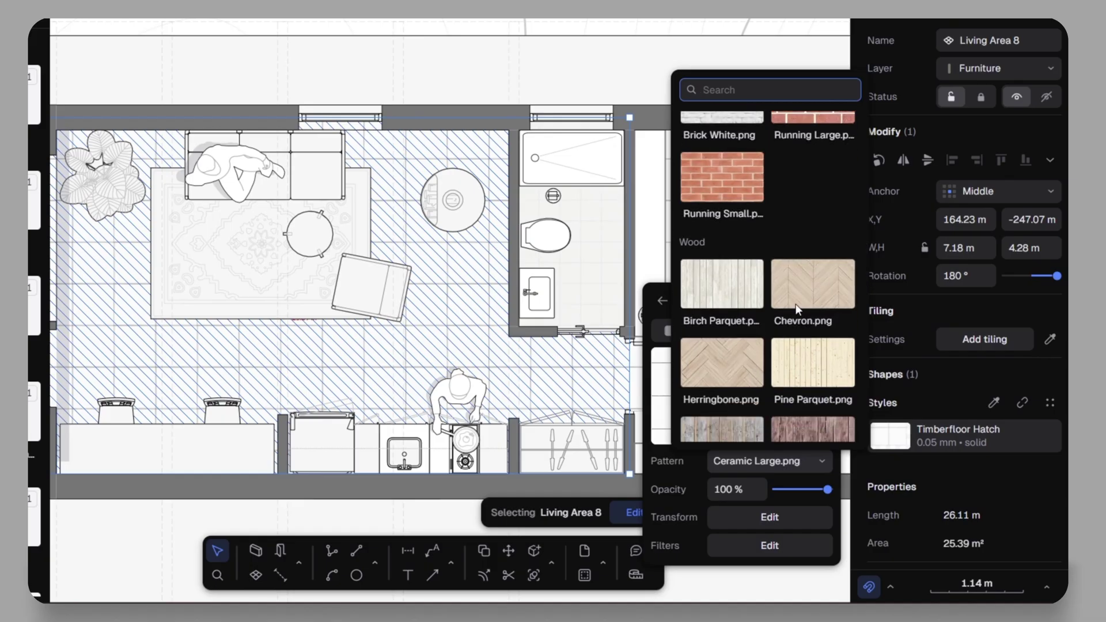
click(698, 360)
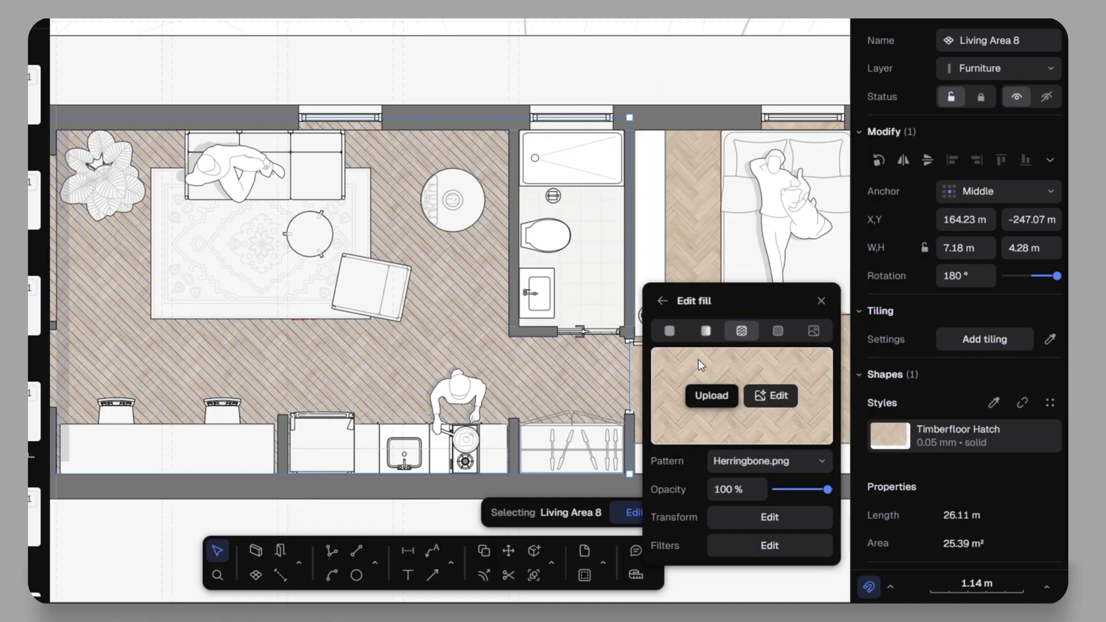
click(821, 301)
Select the cabin's top wall and change its fill to the Double Oblique hatch pattern.
scroll(803, 205, down, 5)
click(802, 205)
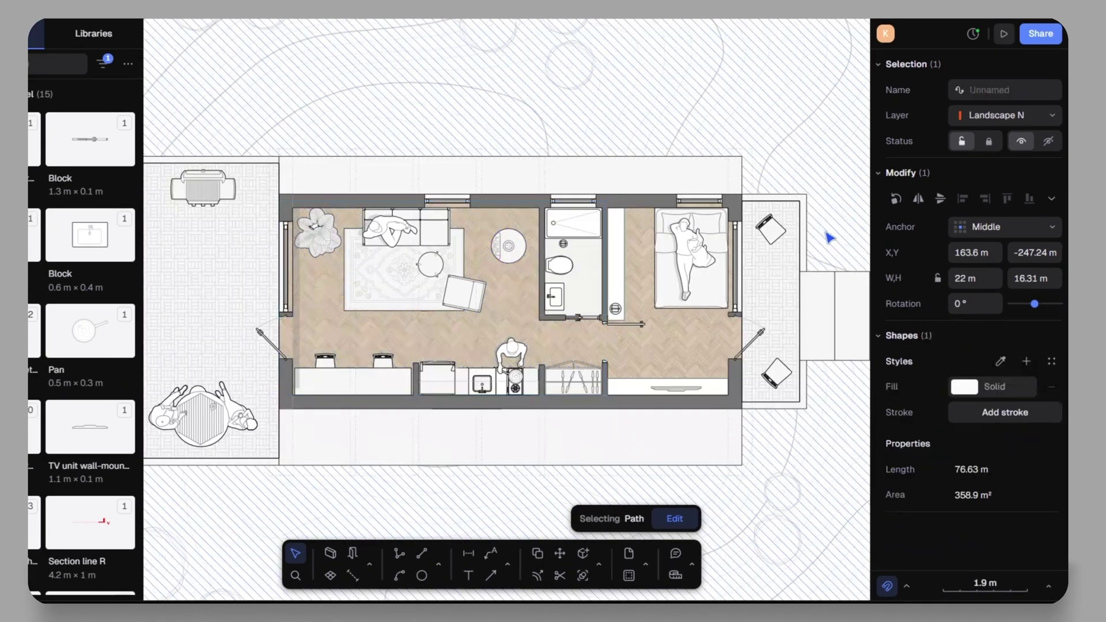
scroll(760, 415, up, 5)
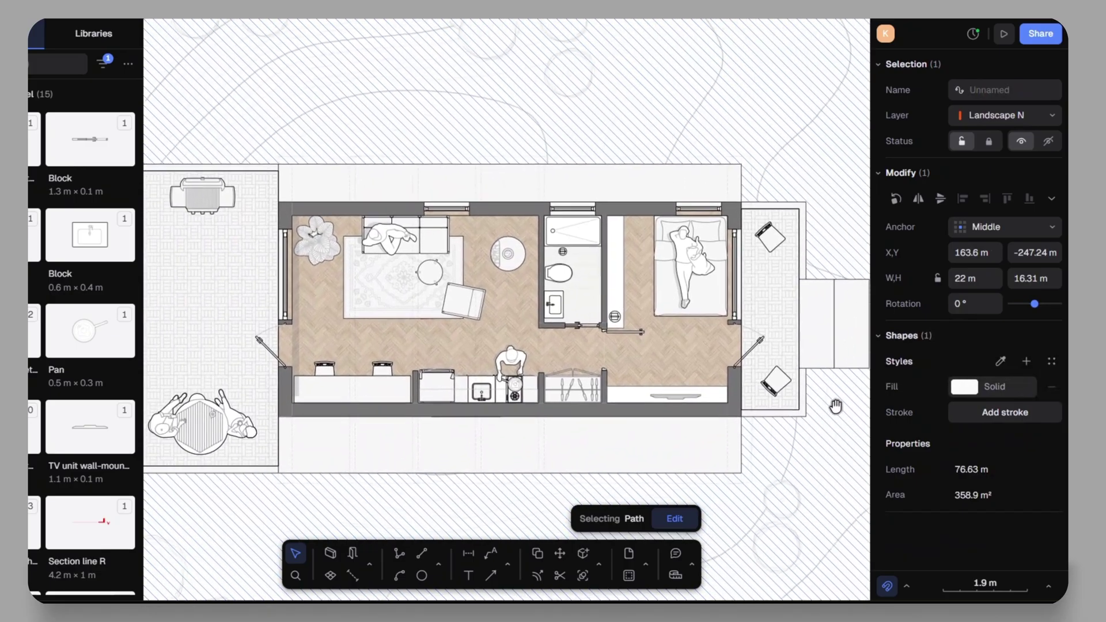
click(523, 75)
click(1051, 289)
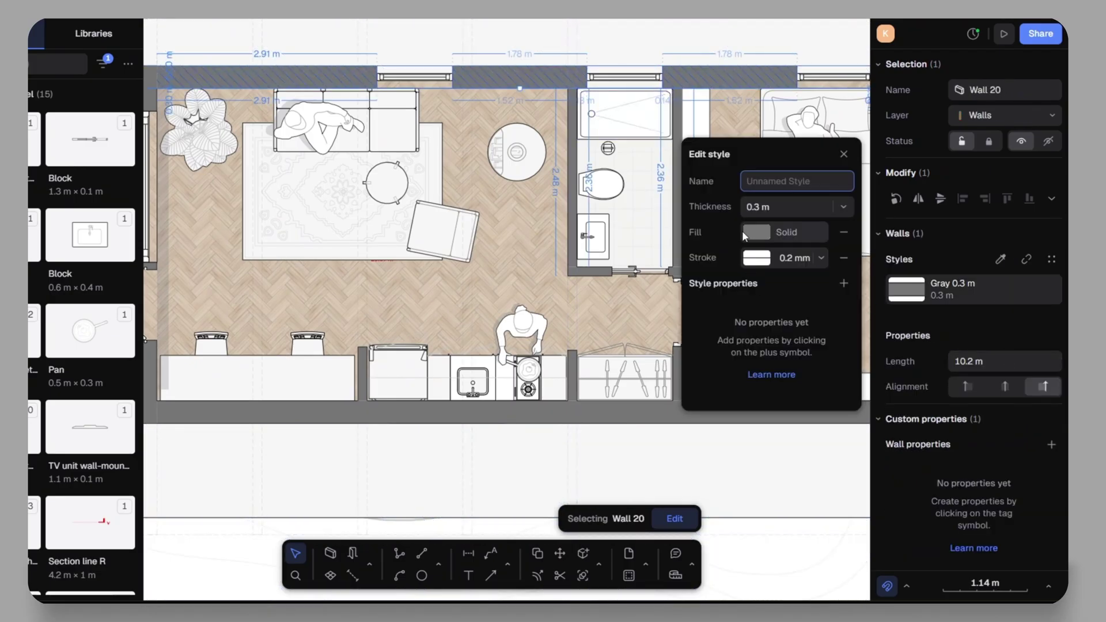
click(754, 230)
click(833, 182)
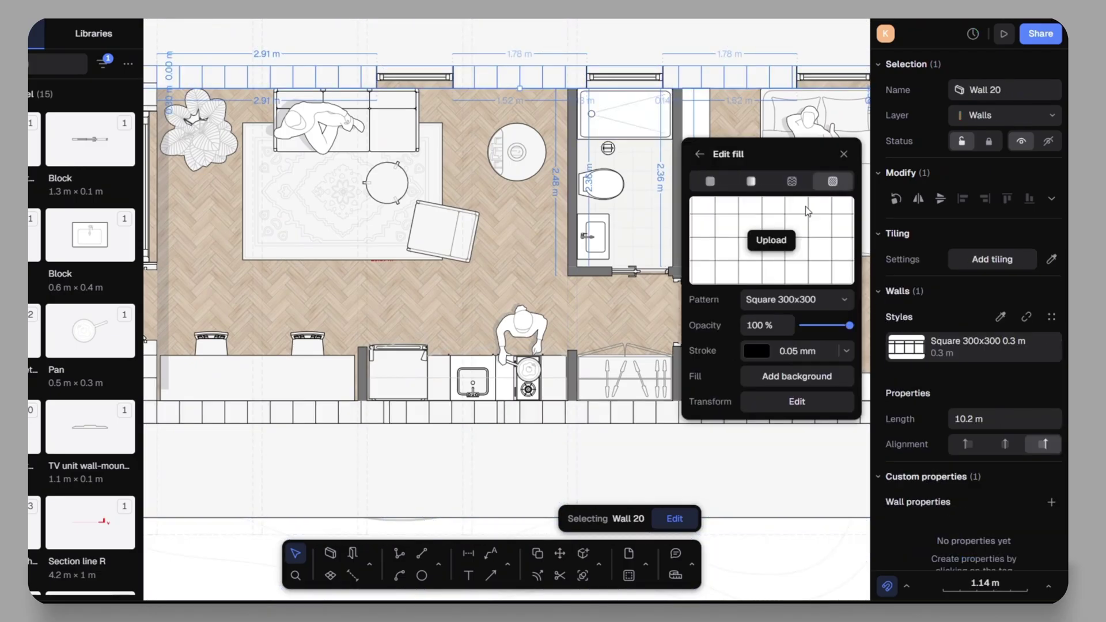
click(846, 301)
scroll(753, 430, down, 15)
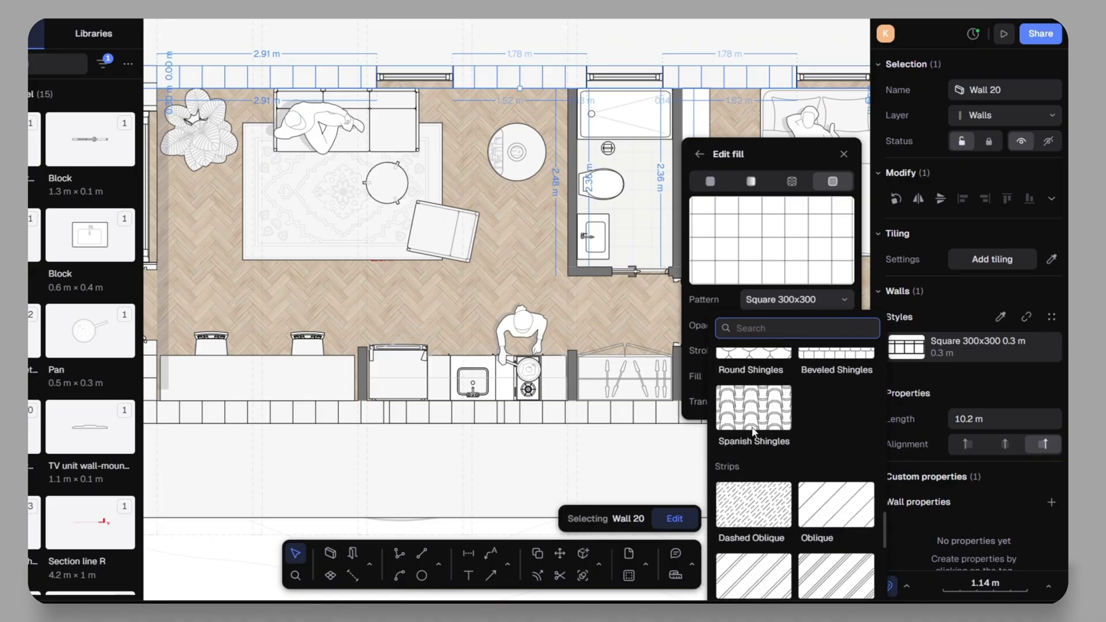
scroll(753, 431, down, 3)
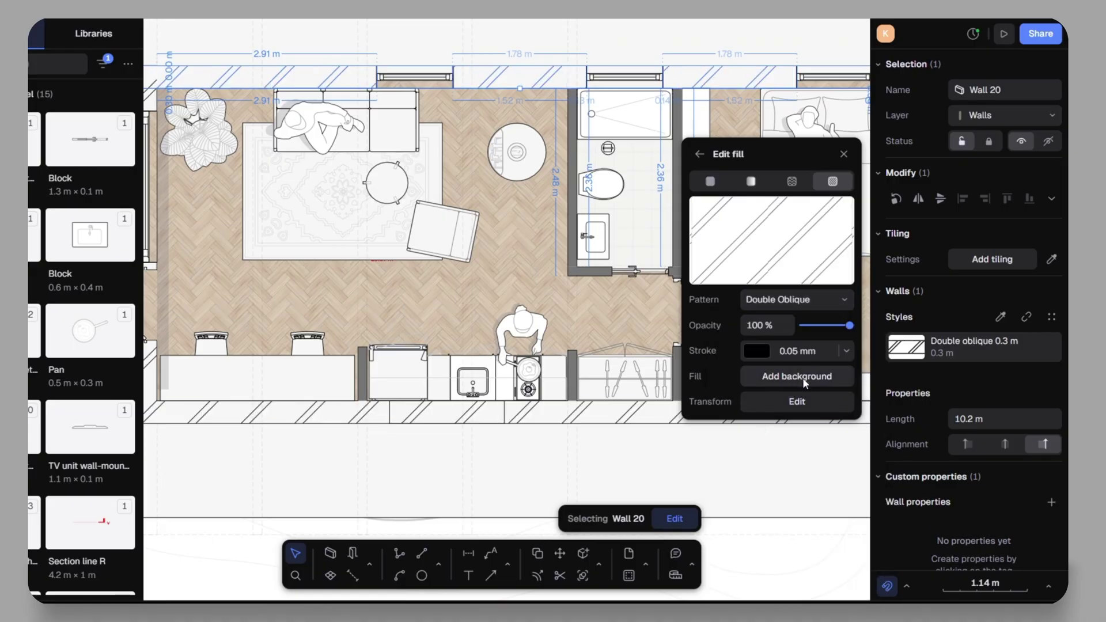
Set the hatch pattern's scale to .5.
click(796, 401)
click(597, 381)
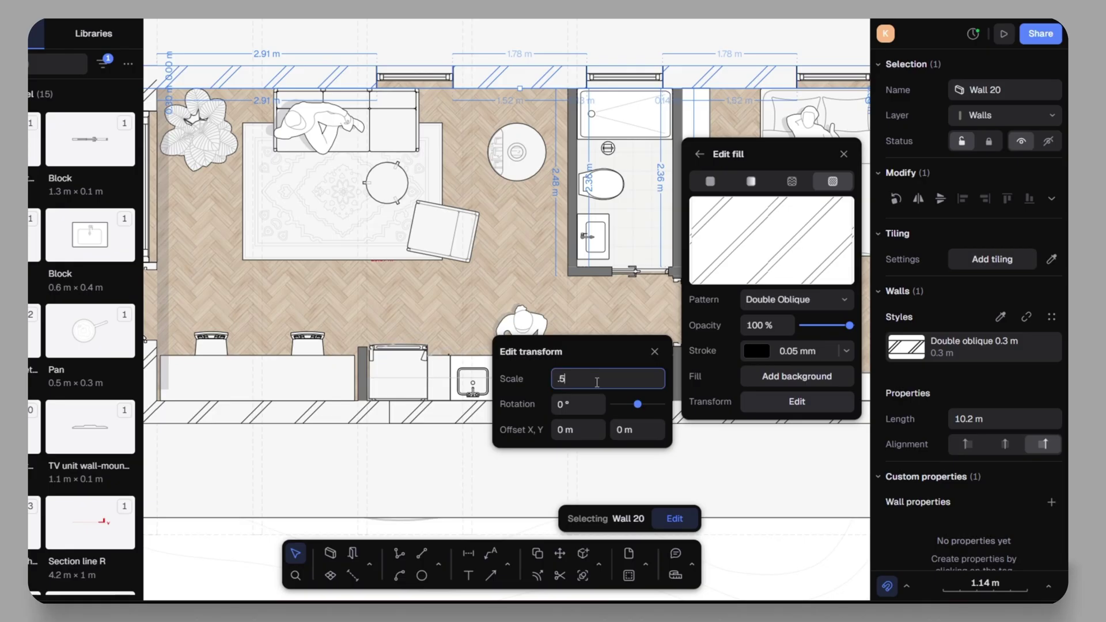
text(.5)
key(Return)
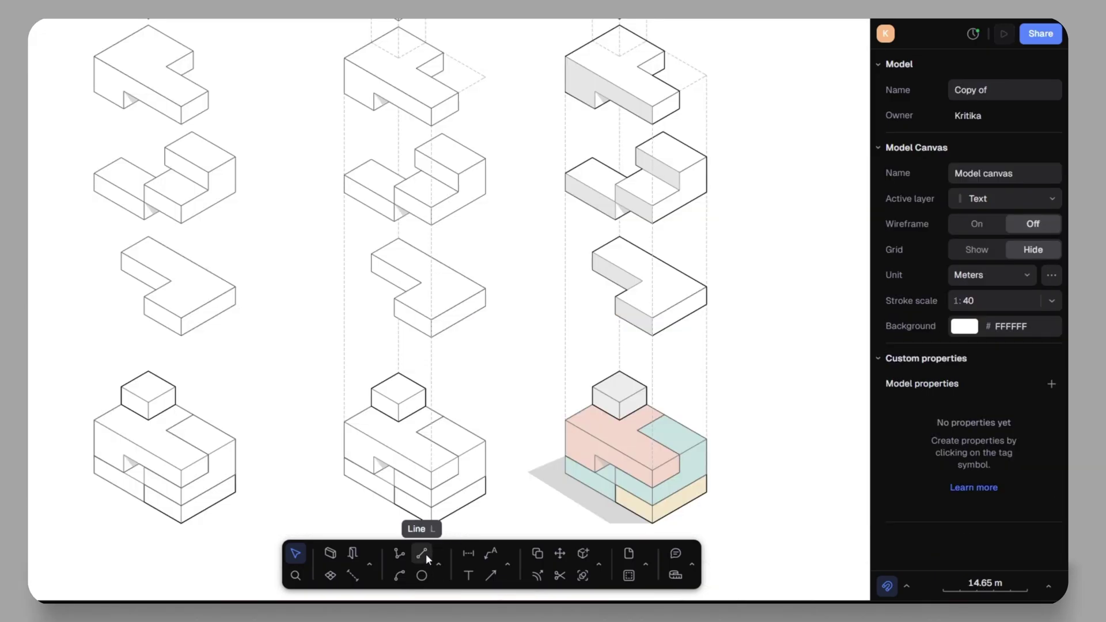
Draw a vertical line beside the middle block stack and copy another element's style onto it.
click(426, 554)
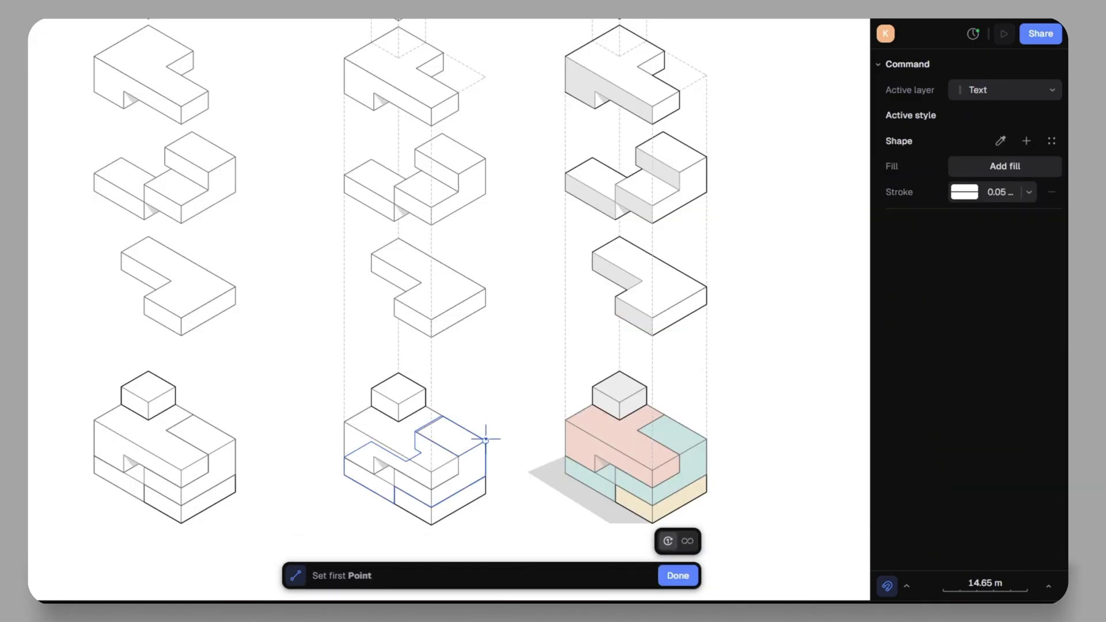
click(486, 440)
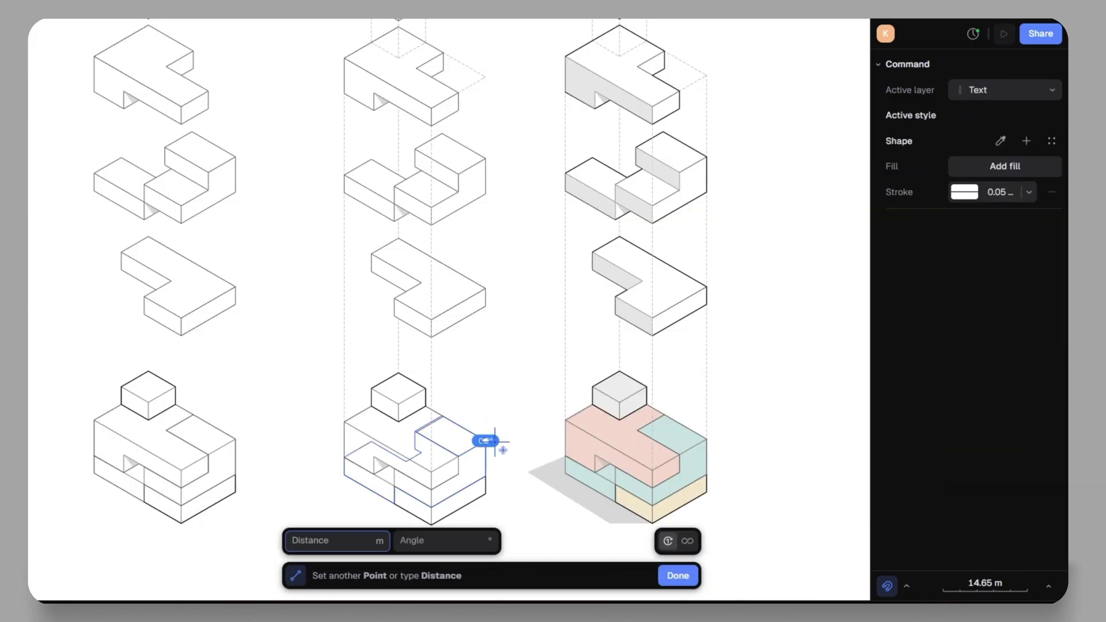
click(485, 78)
key(Escape)
click(1000, 361)
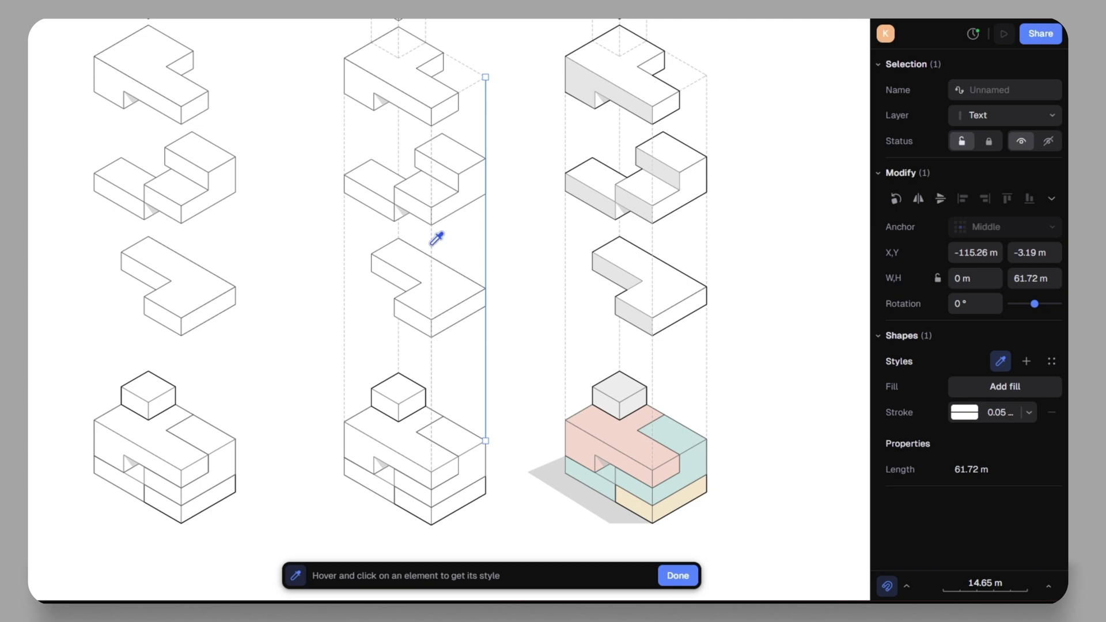
key(Escape)
Turn the group's fill from red to green and enter 'NCEPT DIAGRAM' in the legend heading.
click(531, 277)
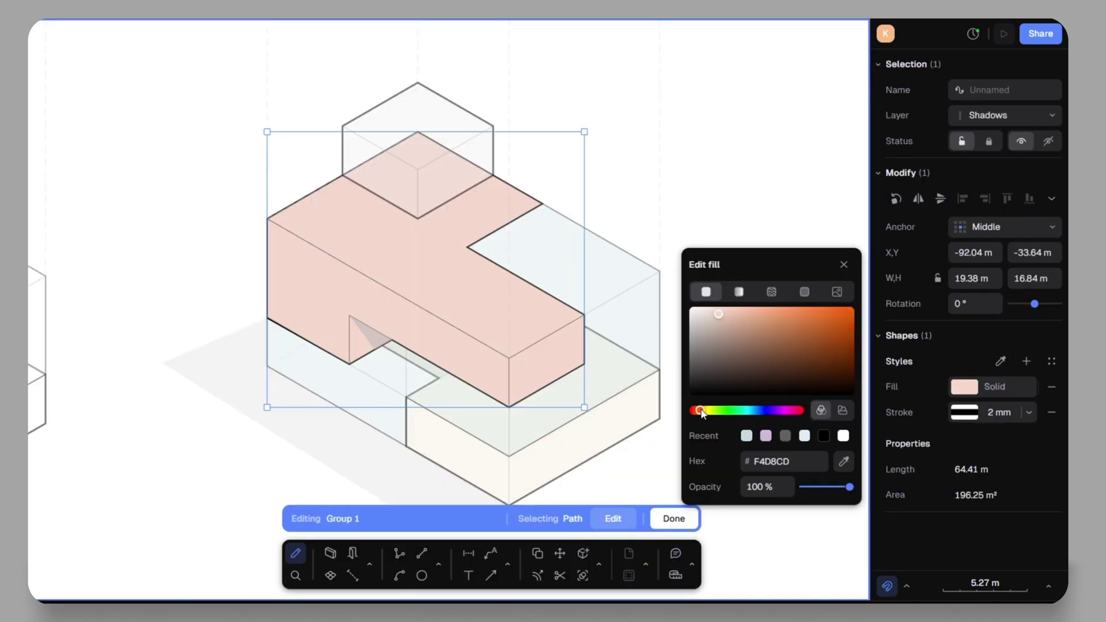
drag(699, 411, 727, 415)
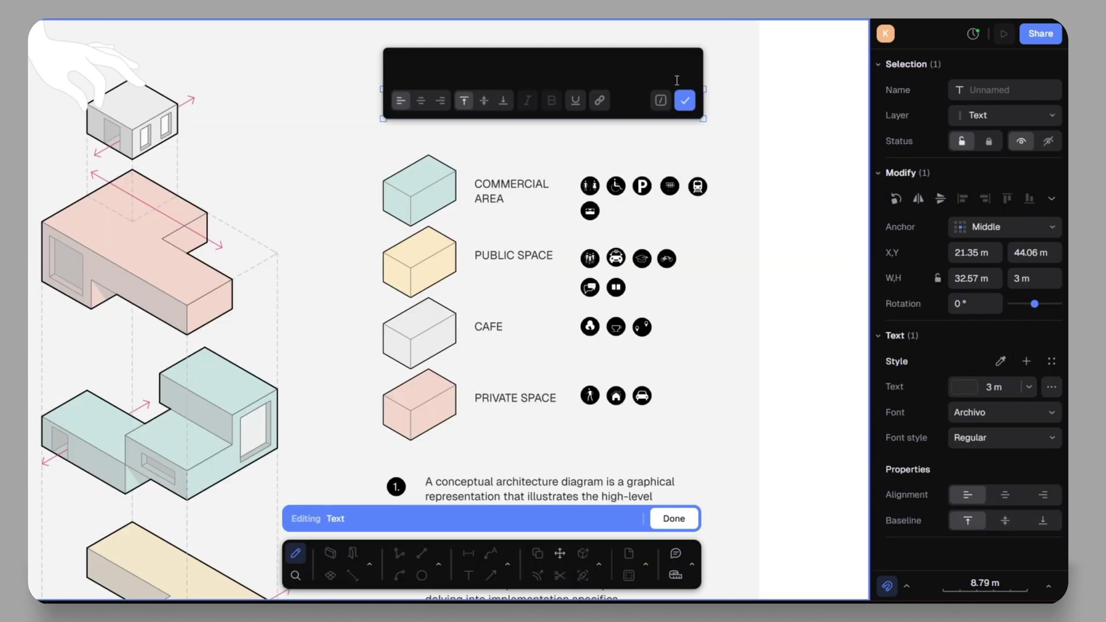
text(NC)
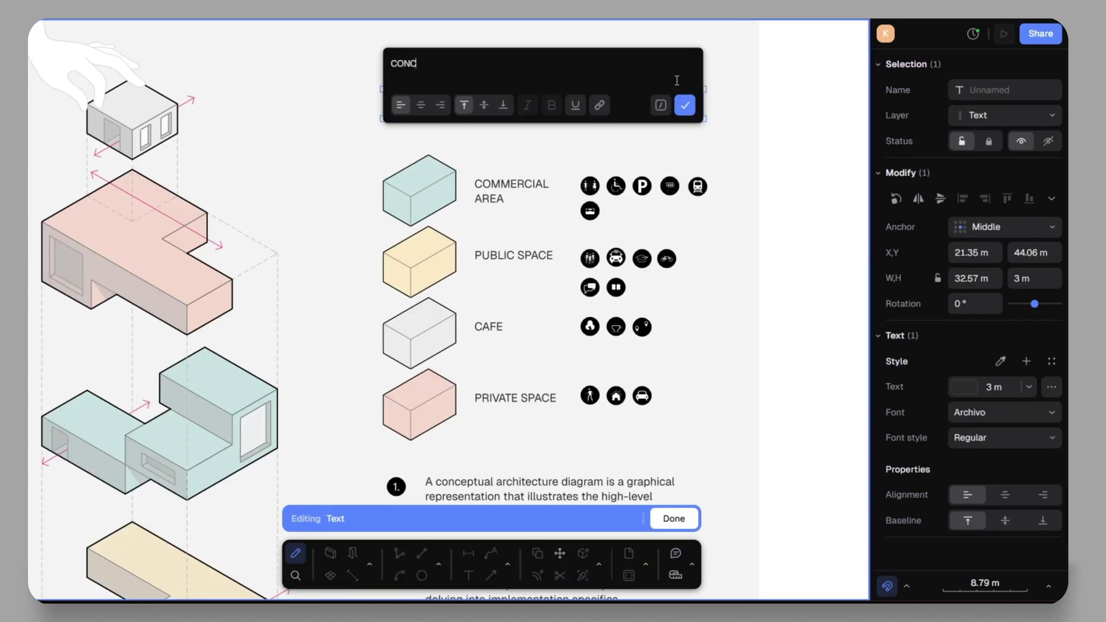
text(EPT DIAGRAM)
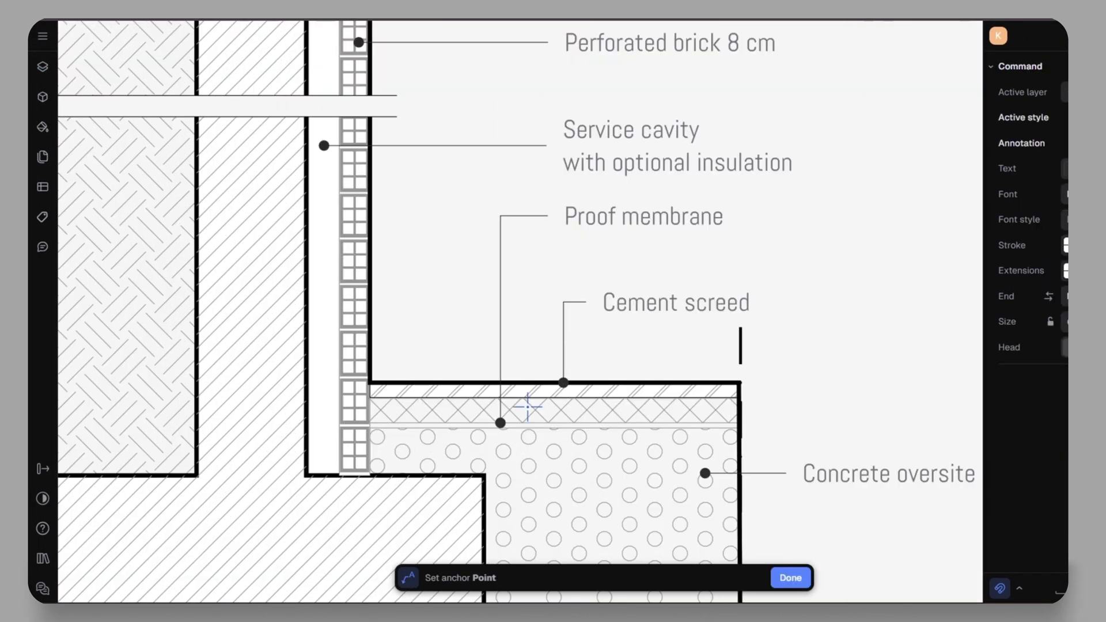
Add an 'Insulation' leader pointing at the layer between Proof membrane and Cement screed.
click(531, 407)
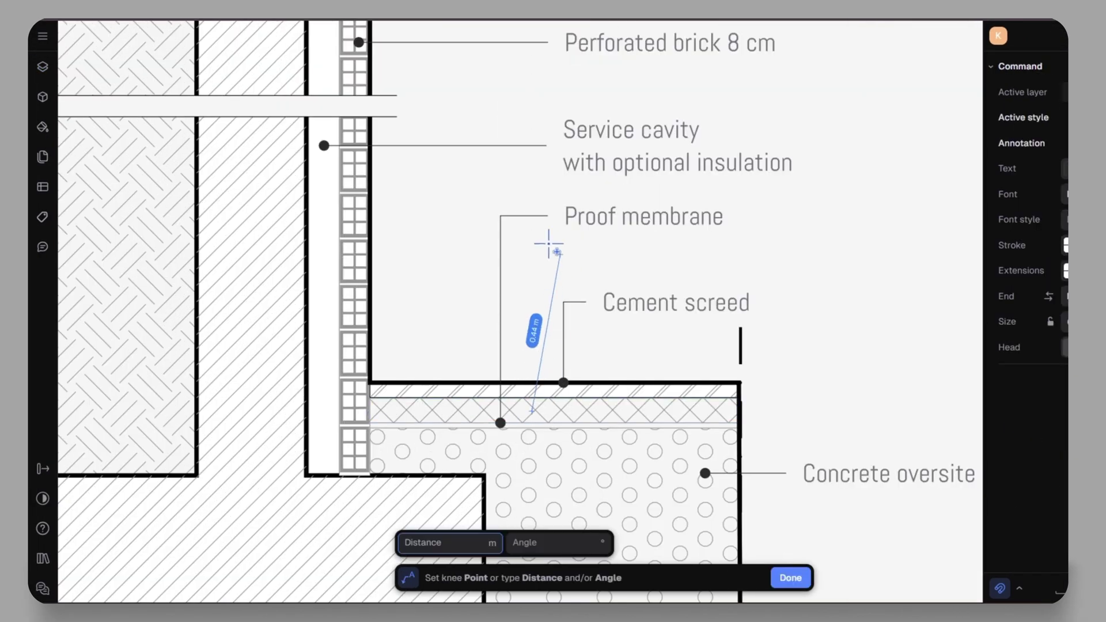
click(531, 265)
click(573, 264)
key(BackSpace)
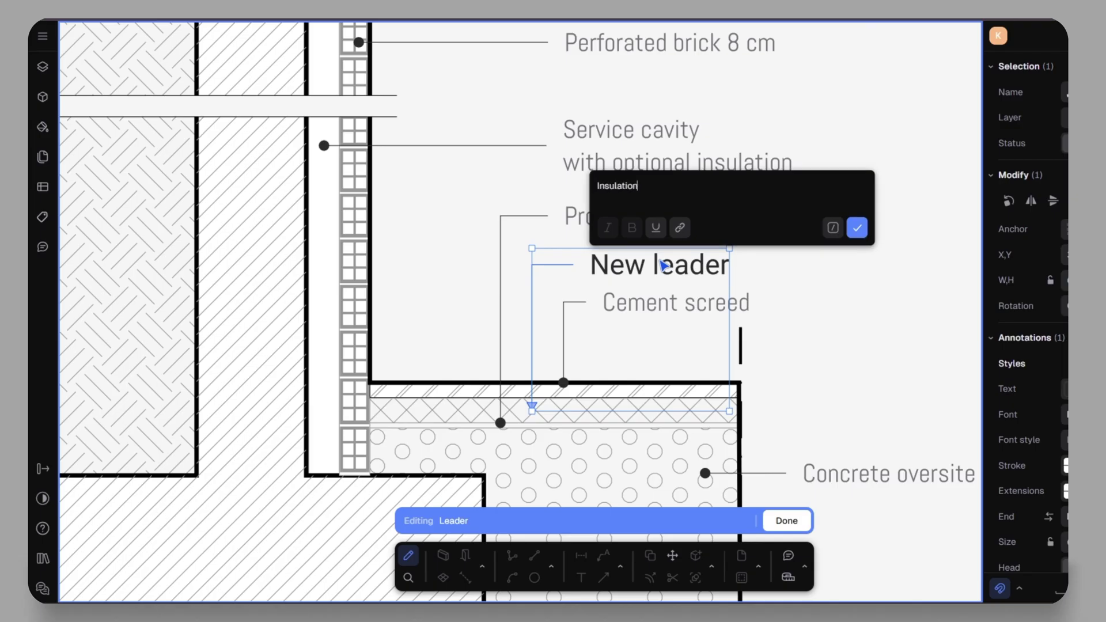
click(856, 228)
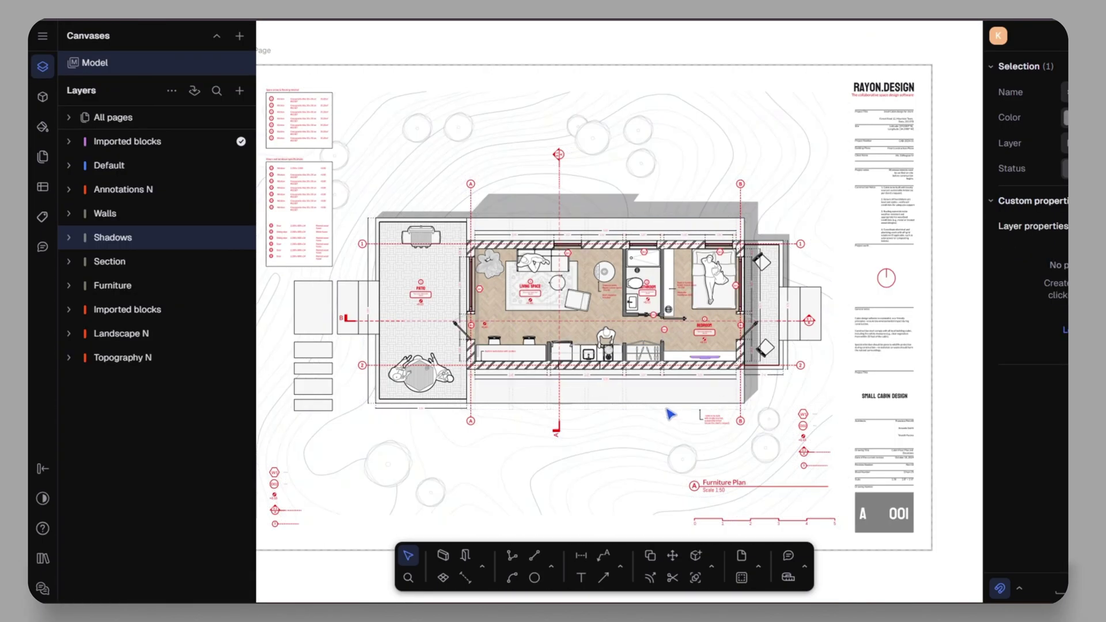
Pan and zoom across the construction detail sheets to the retaining-wall and wall-footing junction.
middle_drag(662, 422, 695, 426)
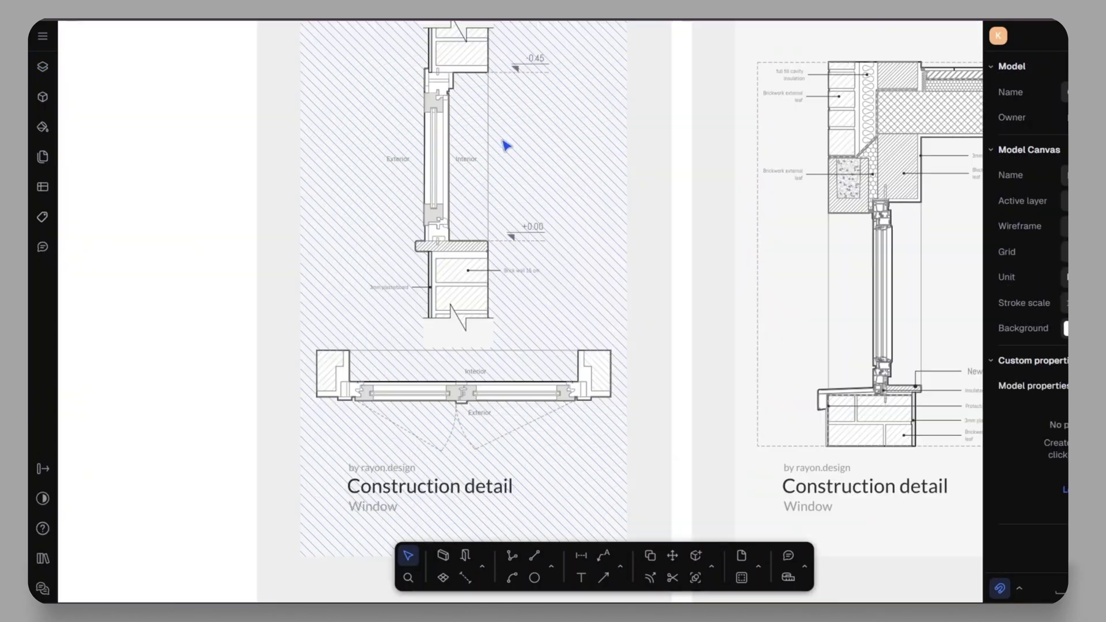
middle_drag(506, 143, 432, 277)
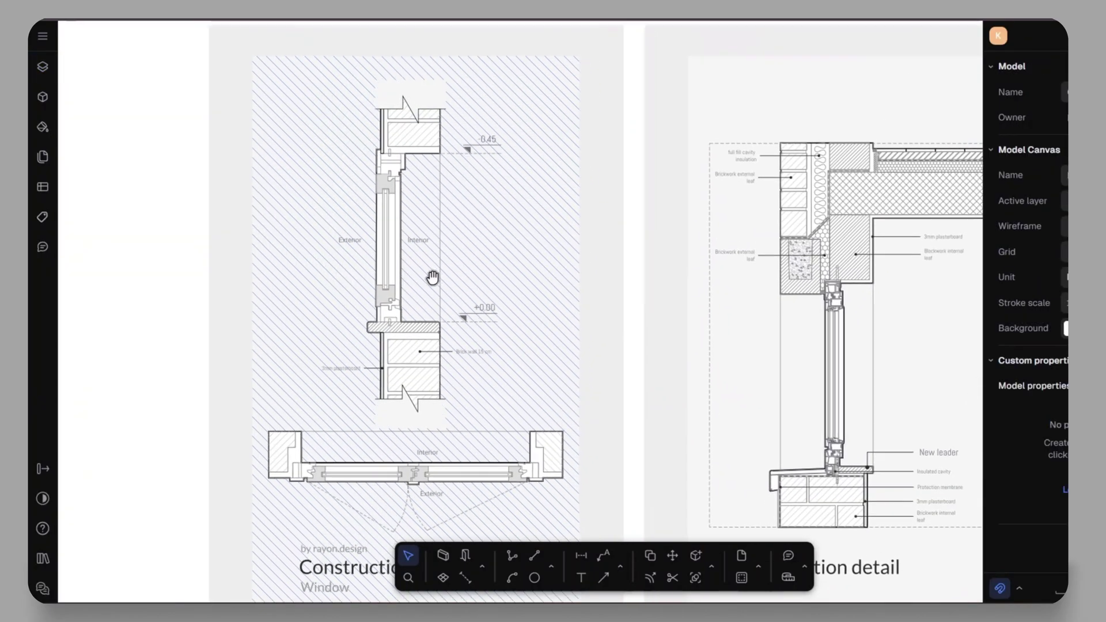
scroll(388, 210, up, 2)
scroll(388, 210, up, 5)
scroll(403, 230, down, 6)
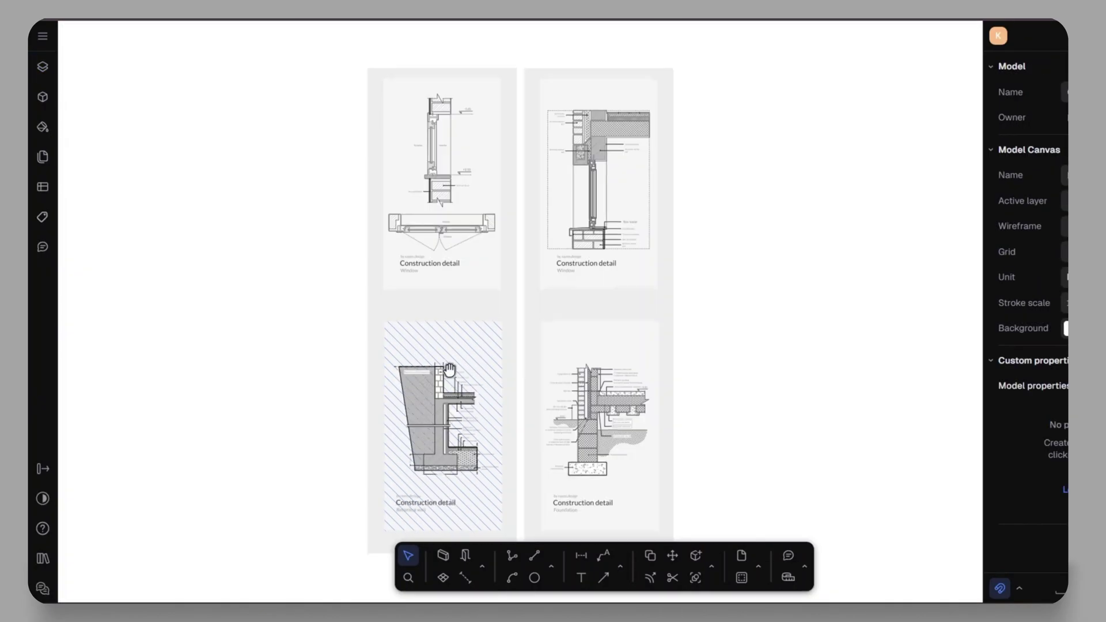
middle_drag(450, 370, 445, 308)
scroll(445, 309, up, 5)
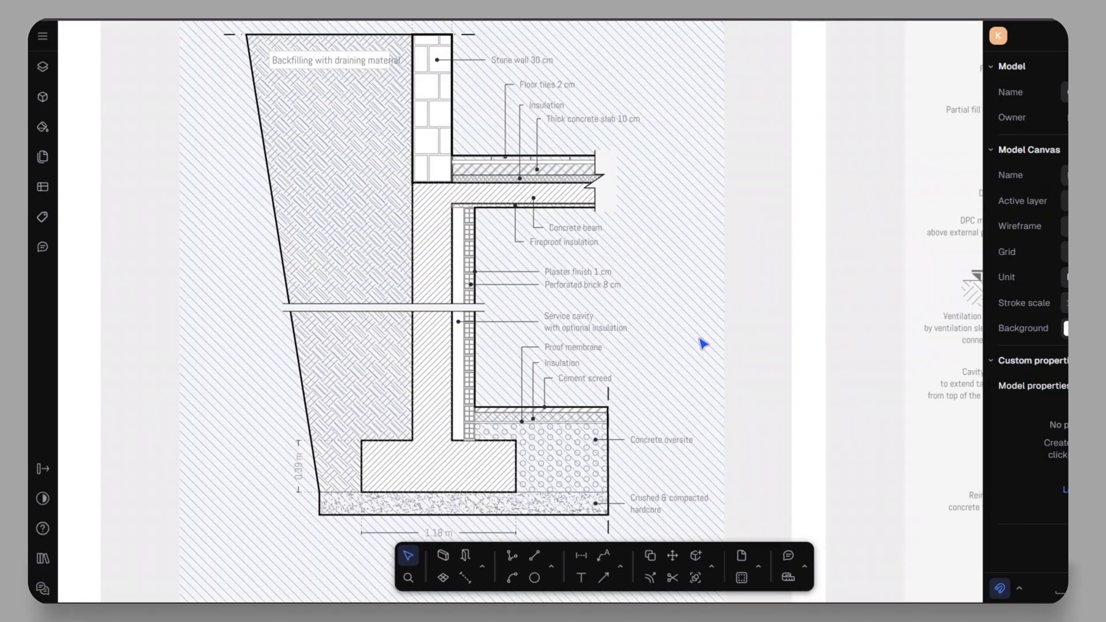
middle_drag(703, 344, 573, 250)
scroll(346, 314, up, 5)
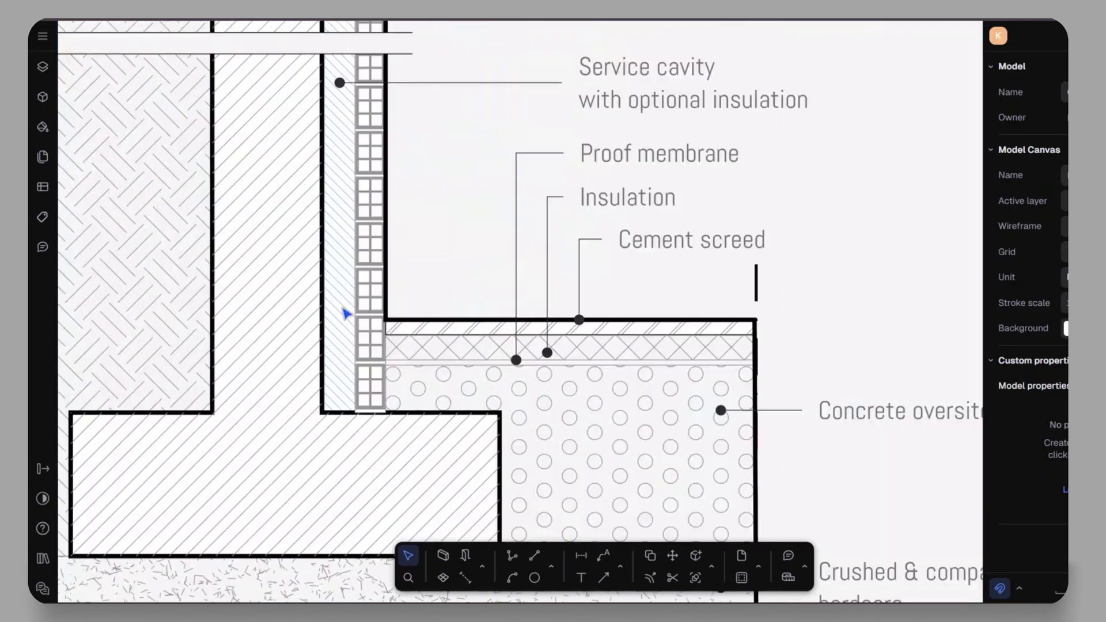
scroll(347, 314, down, 4)
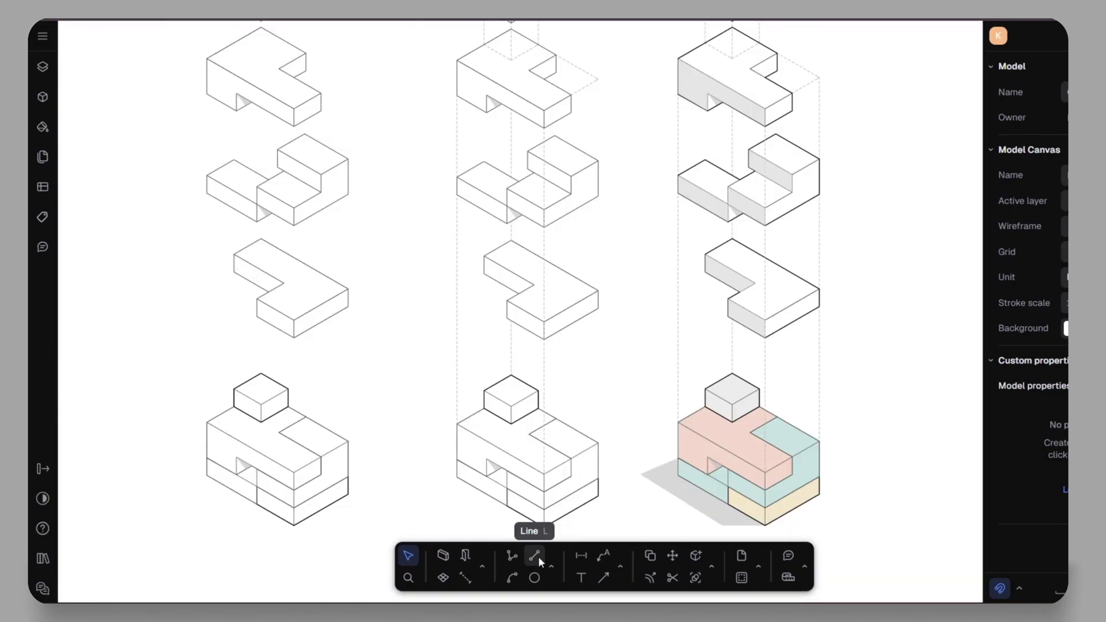
Draw a vertical line up from the base of the middle isometric block stack.
click(535, 556)
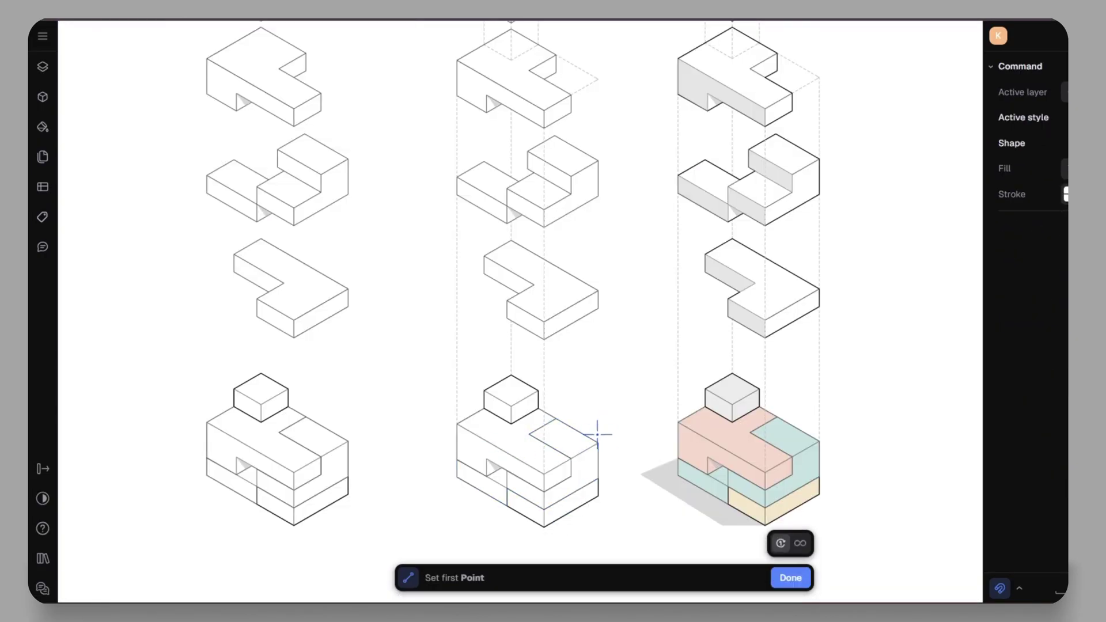
click(598, 435)
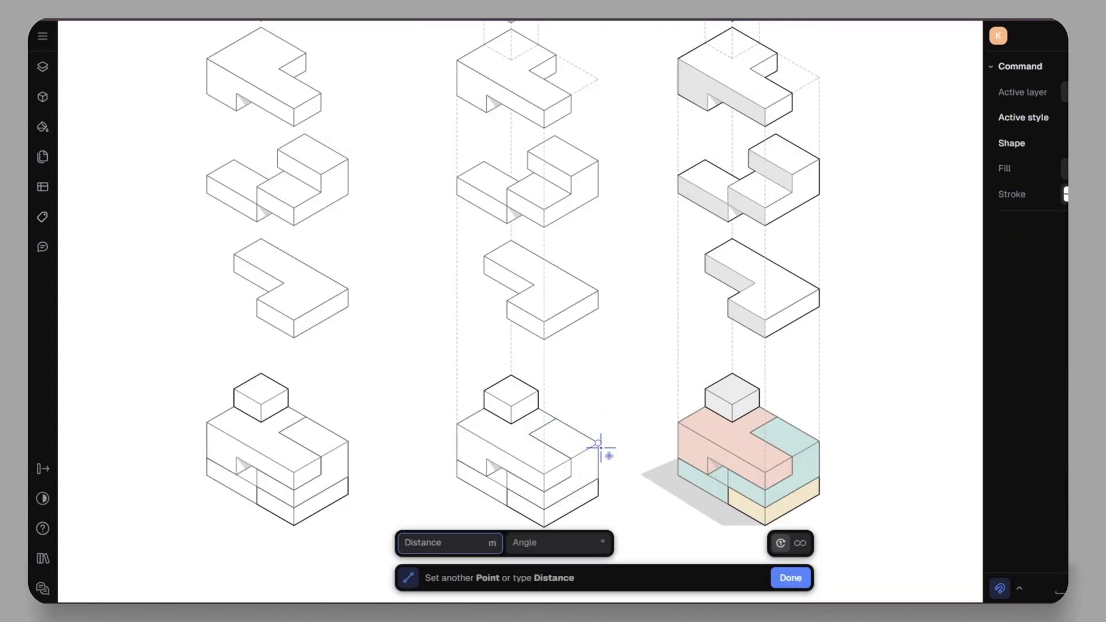
double_click(594, 88)
Copy another element's style onto the line and type 'NC' into the legend heading.
click(1000, 361)
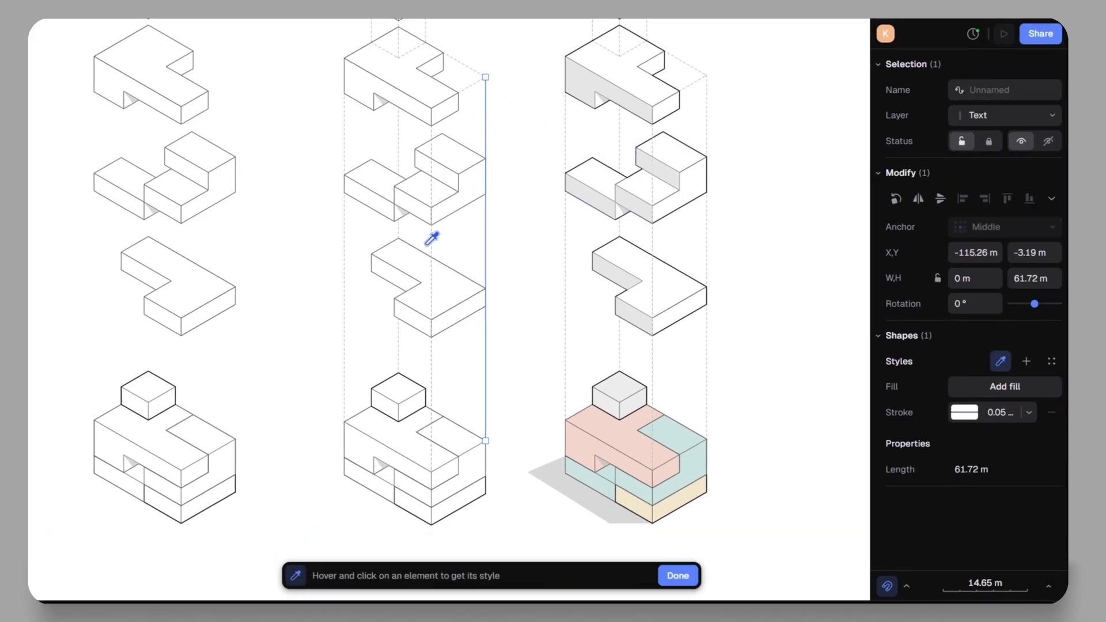
click(432, 239)
click(526, 274)
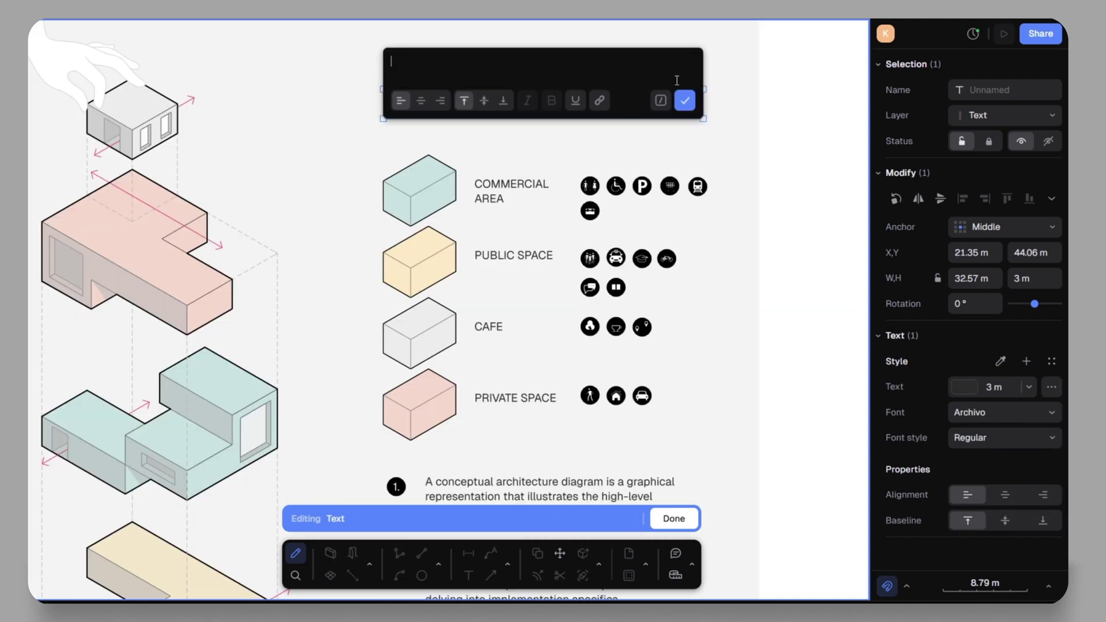
text(NC)
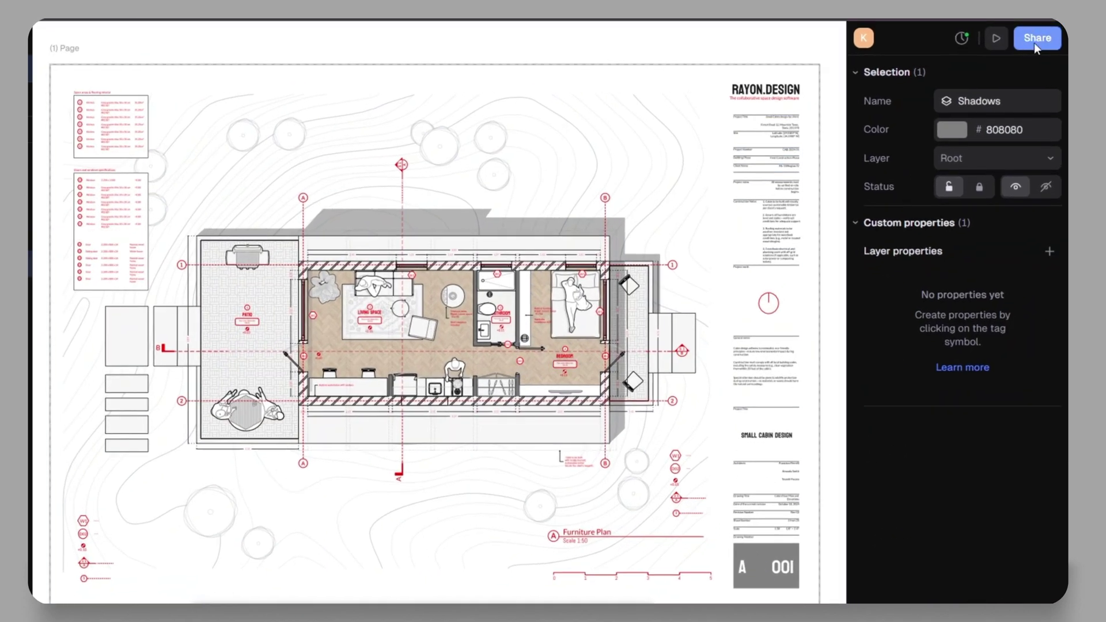
Turn off the model's public link under Share access, keeping the invitee role as Editor.
click(1035, 41)
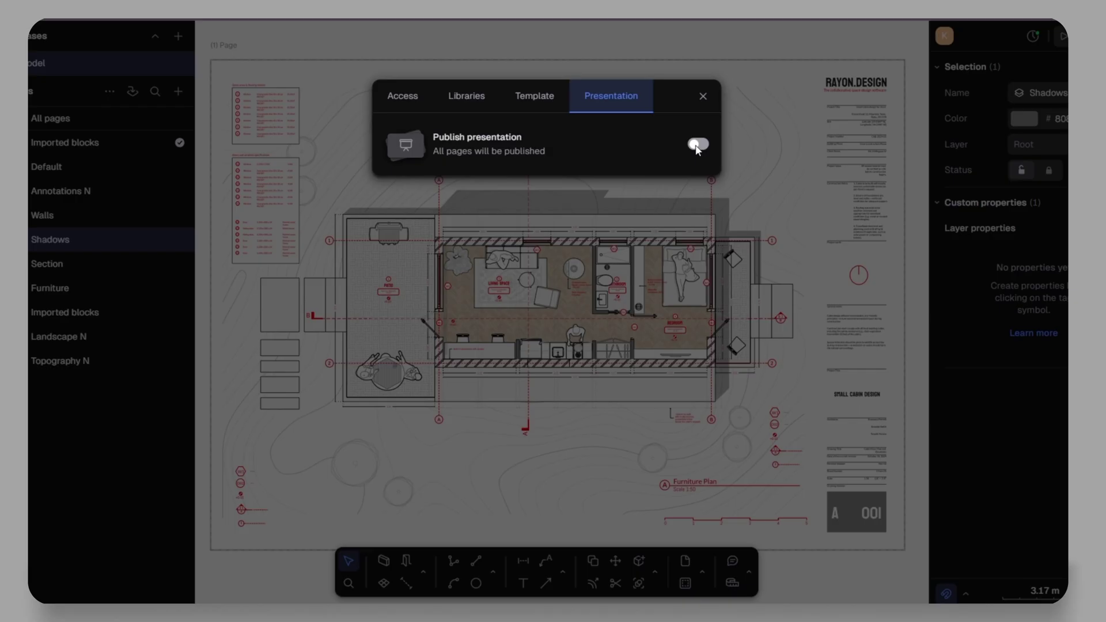
click(404, 97)
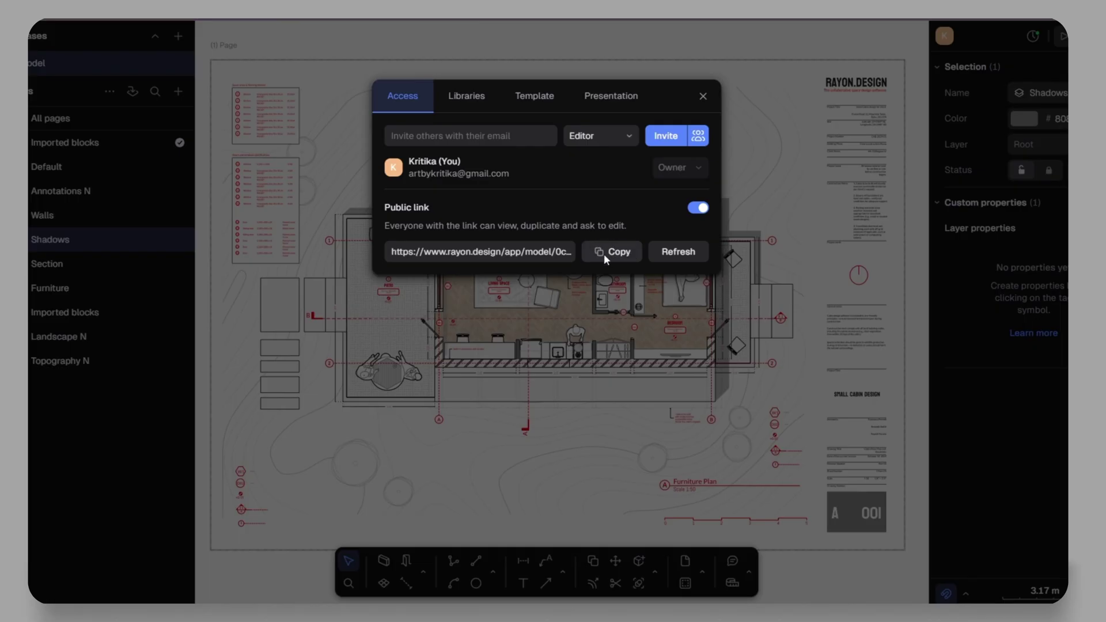
click(698, 207)
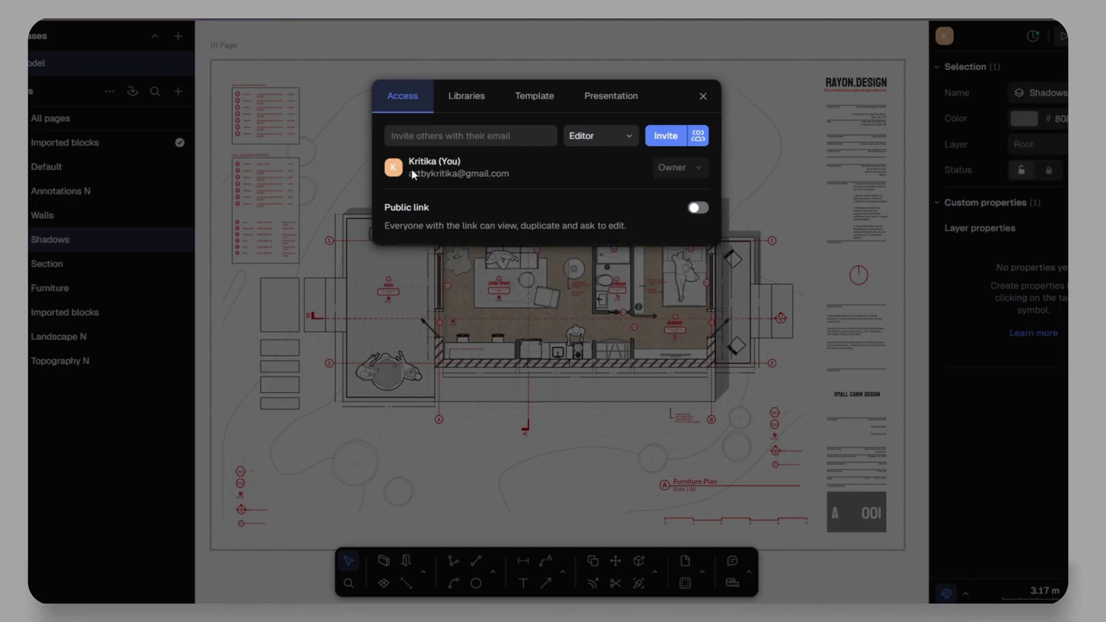
click(623, 134)
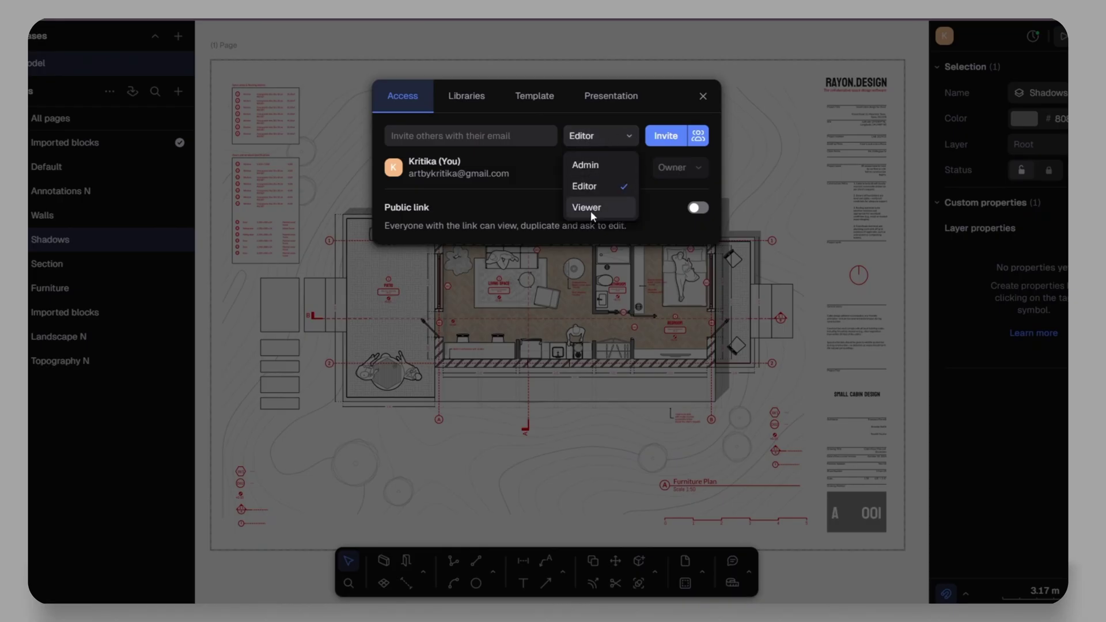
click(649, 157)
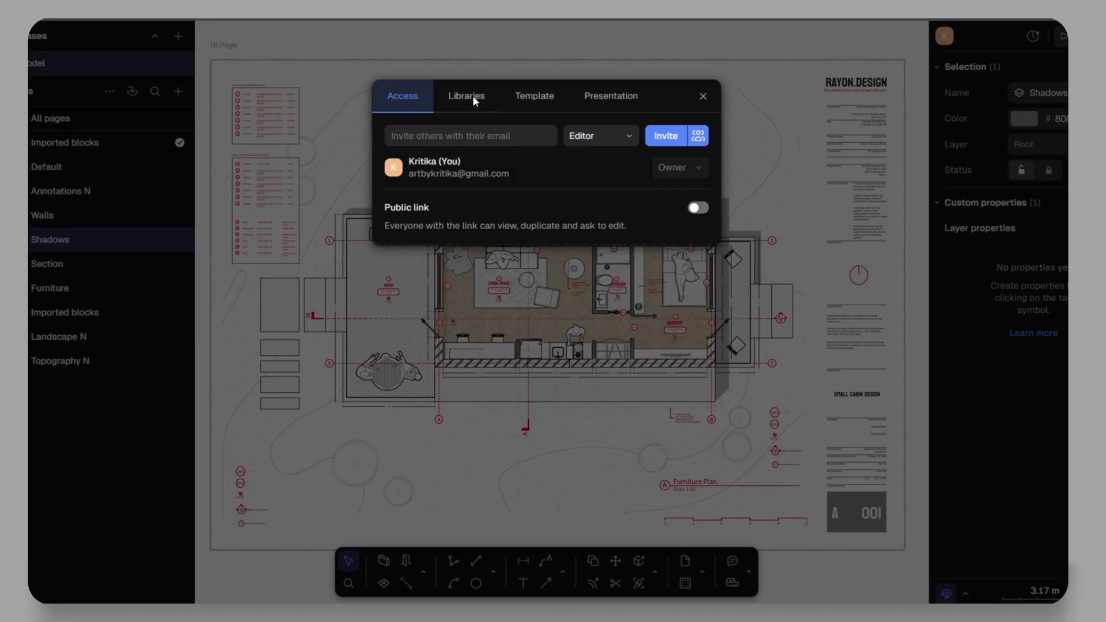
click(596, 96)
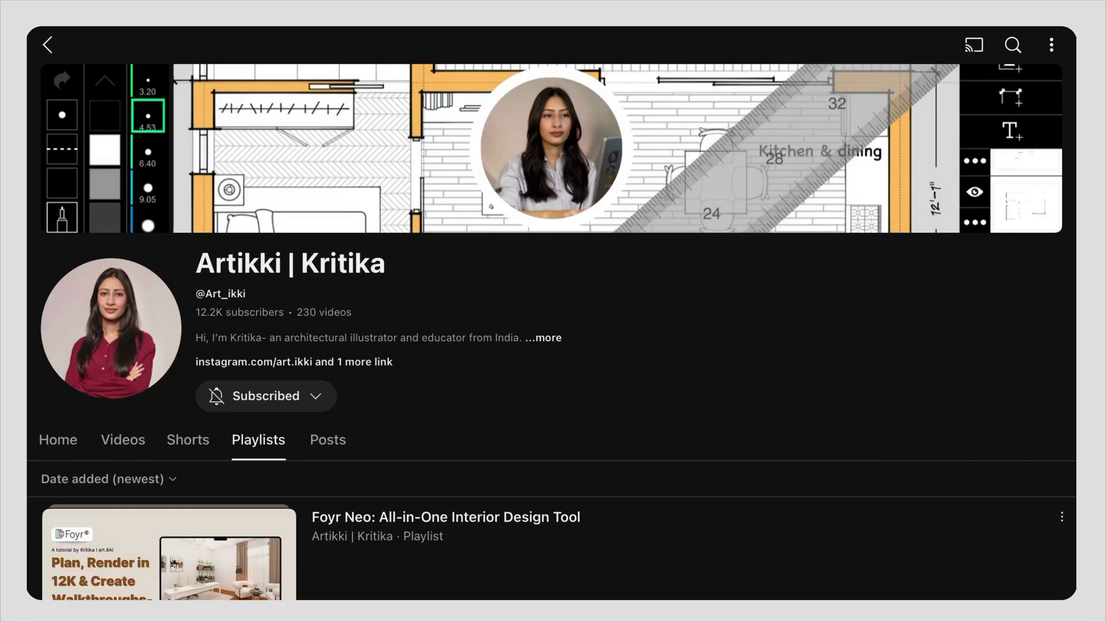
Open the 14-video Rayon.Design Tutorials playlist and scroll through its videos.
scroll(553, 345, down, 5)
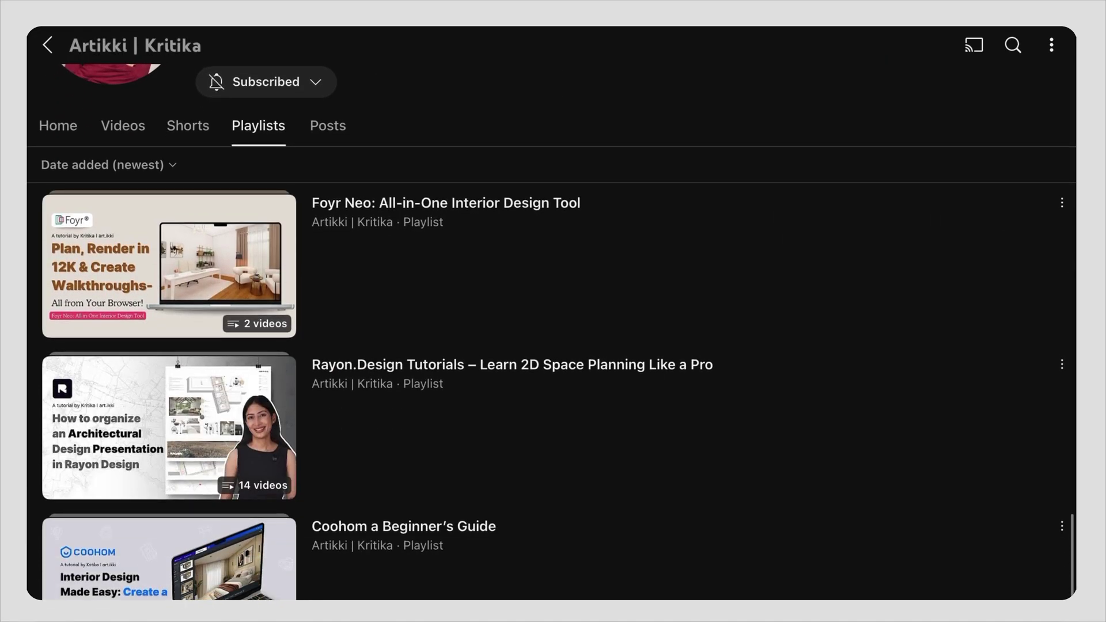
click(490, 364)
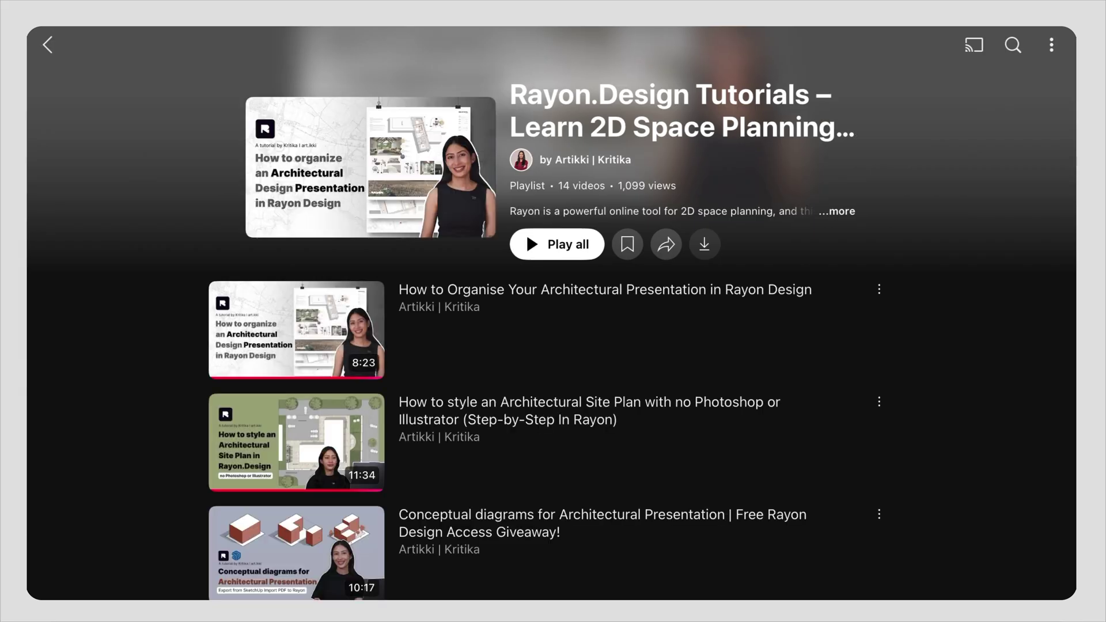
scroll(553, 346, down, 10)
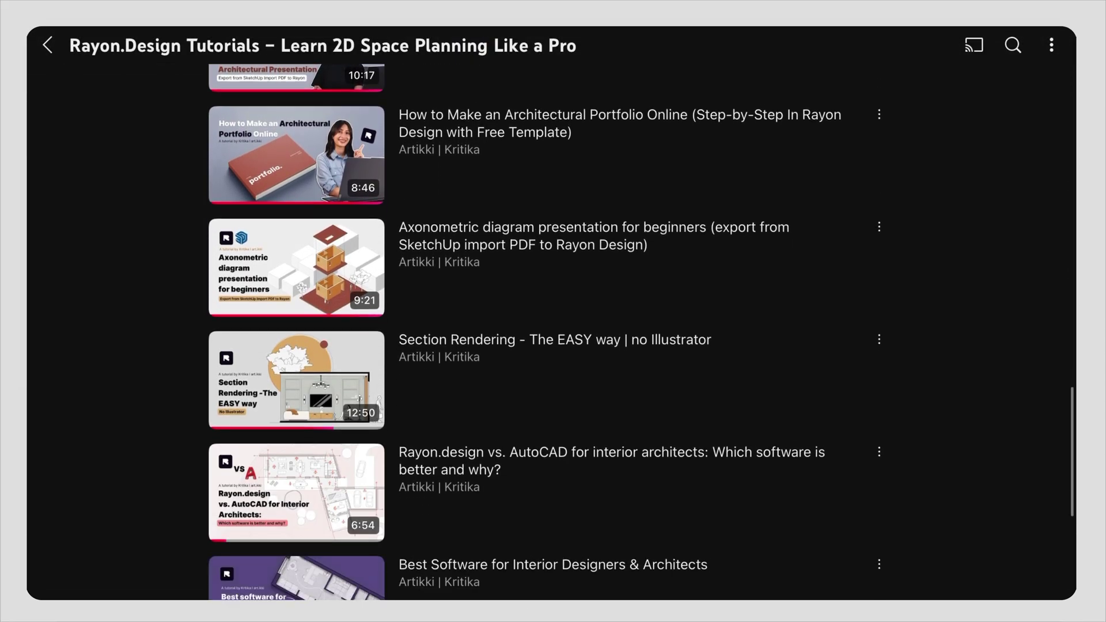
scroll(553, 346, down, 9)
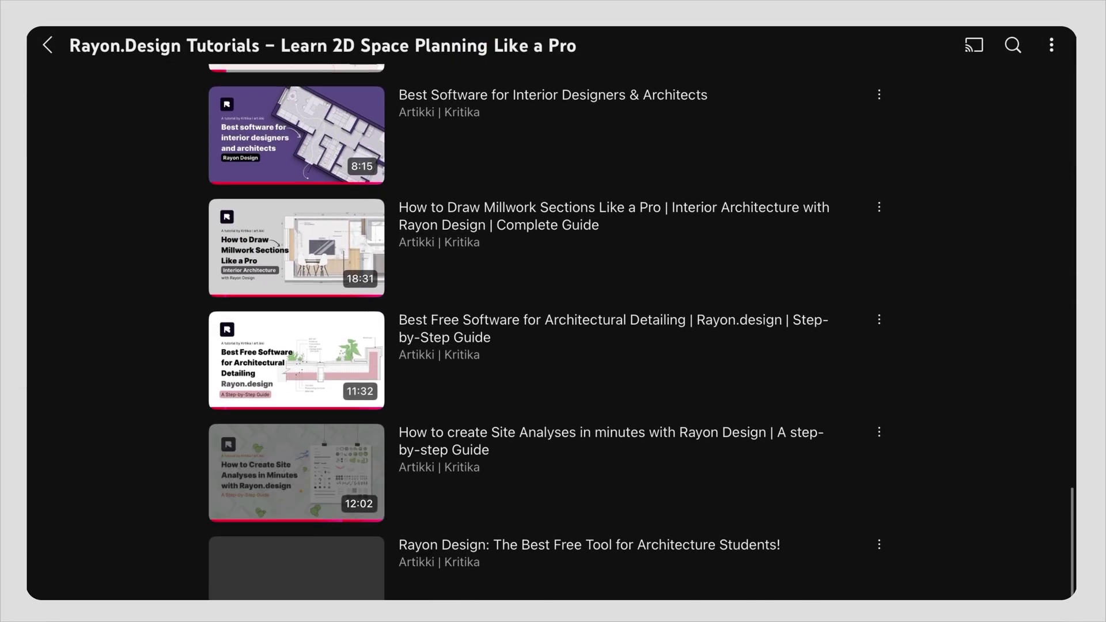
scroll(553, 346, down, 4)
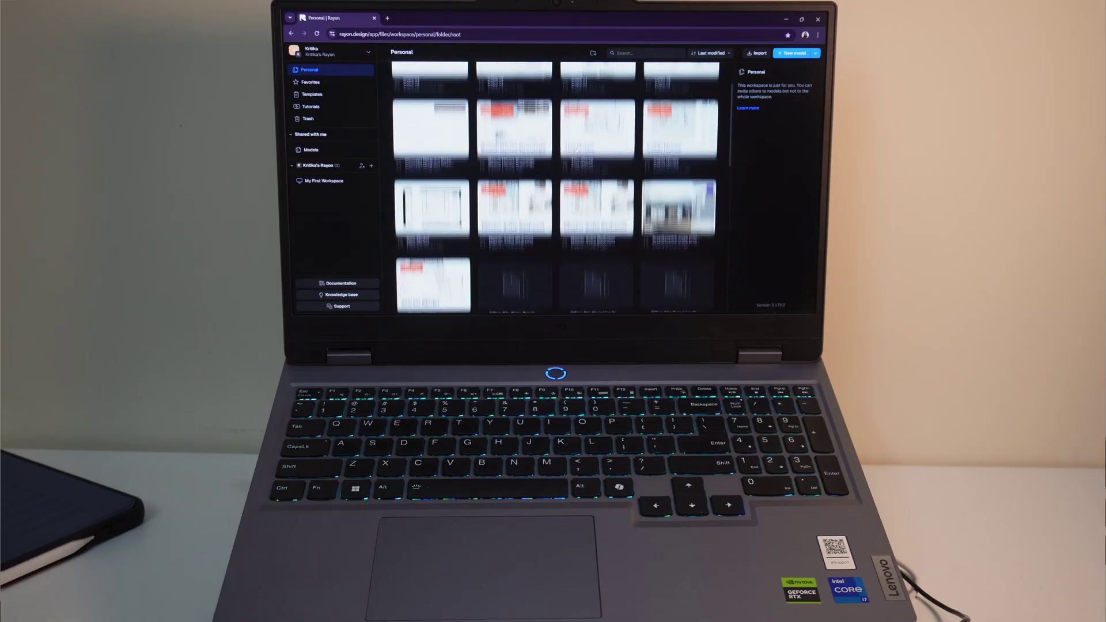
scroll(553, 185, down, 2)
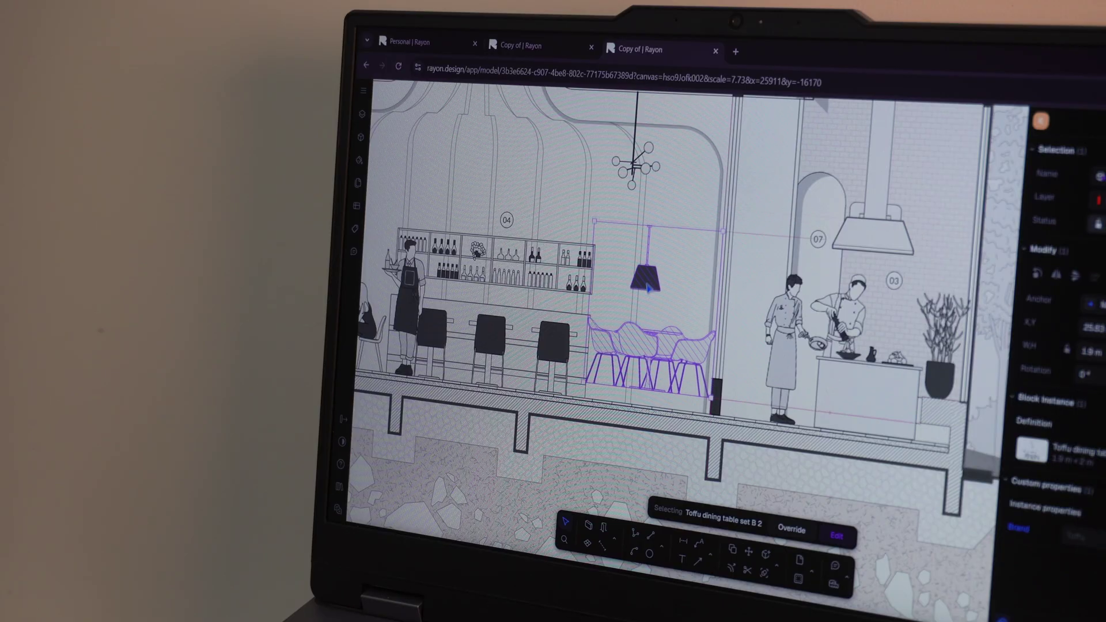